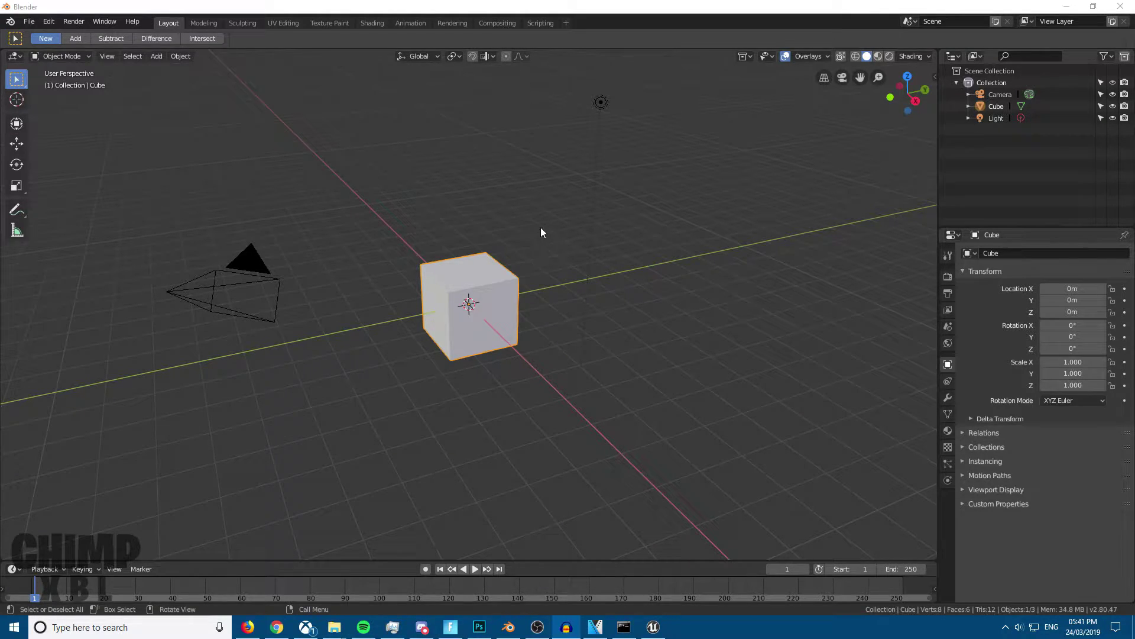
Step: Orbit the viewport around the default cube
middle_click_drag(566, 227, 385, 226)
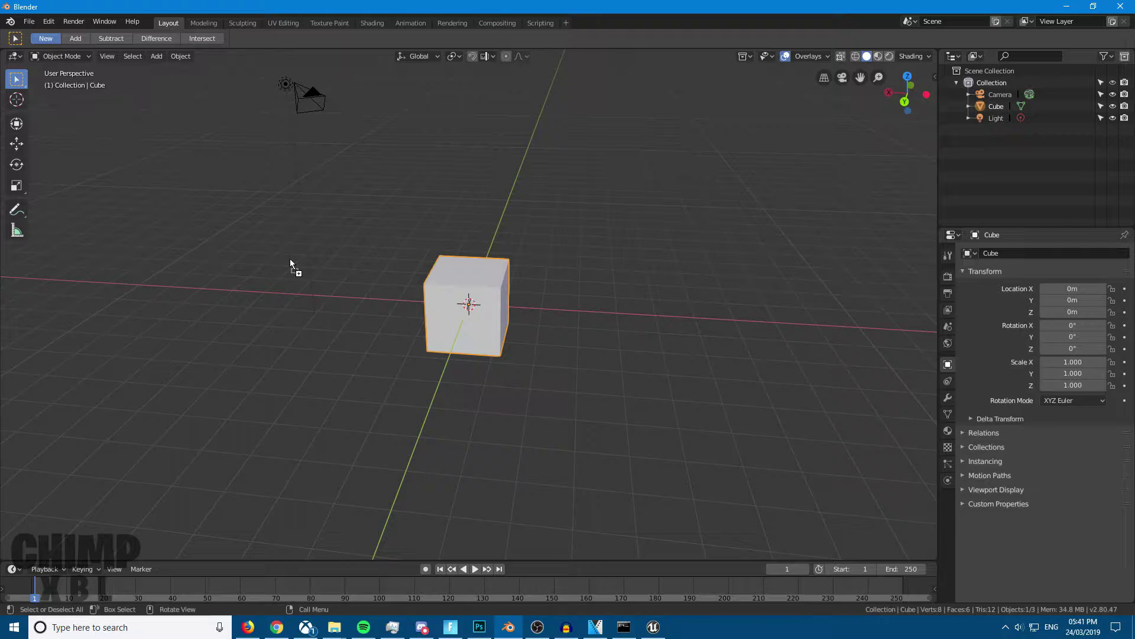
Step: Drop and open Commando.blend, then orbit around the loaded Commando character
left_click_drag(290, 258, 289, 258)
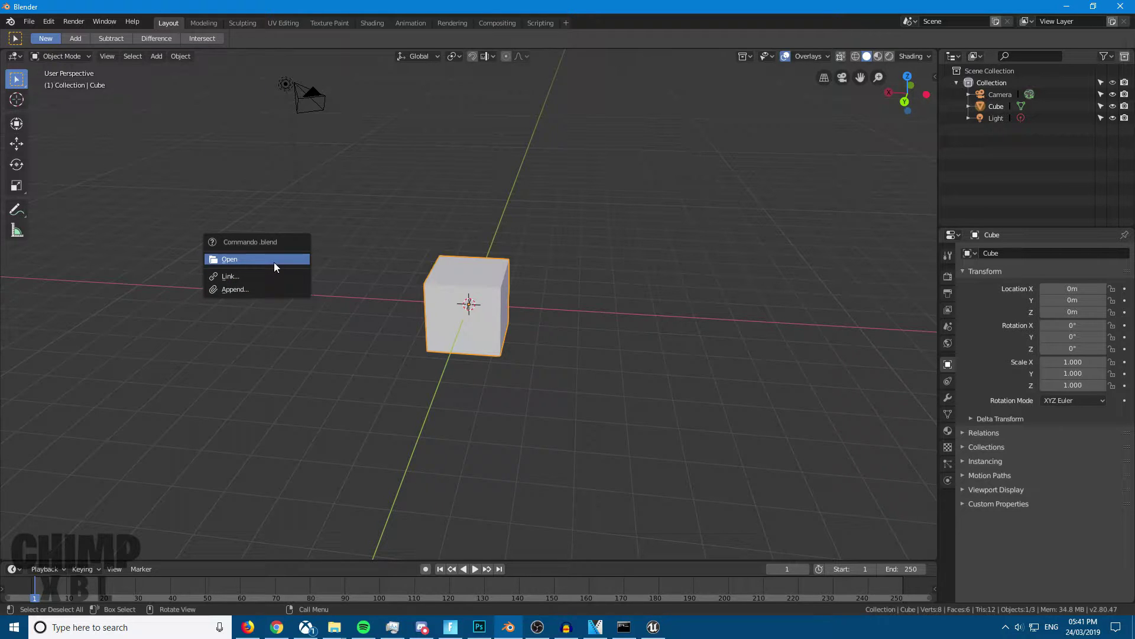
left_click(274, 262)
middle_click_drag(606, 279, 349, 223)
key("o")
key("o")
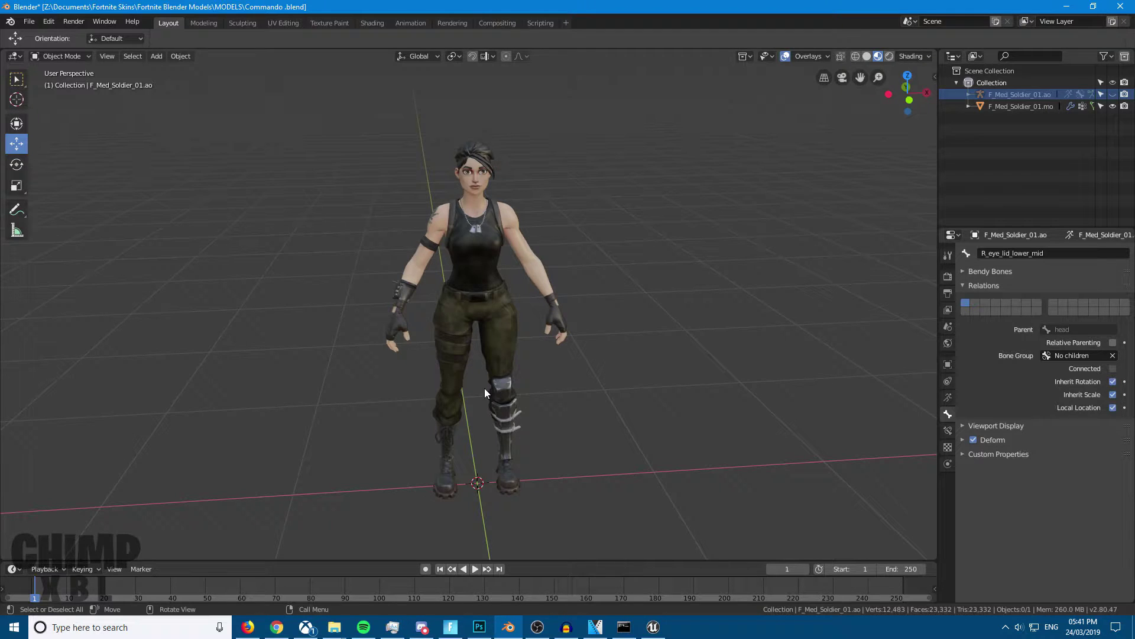
mouse_move(645, 629)
mouse_move(570, 367)
middle_mouse_down()
mouse_move(324, 357)
mouse_move(563, 375)
middle_mouse_up()
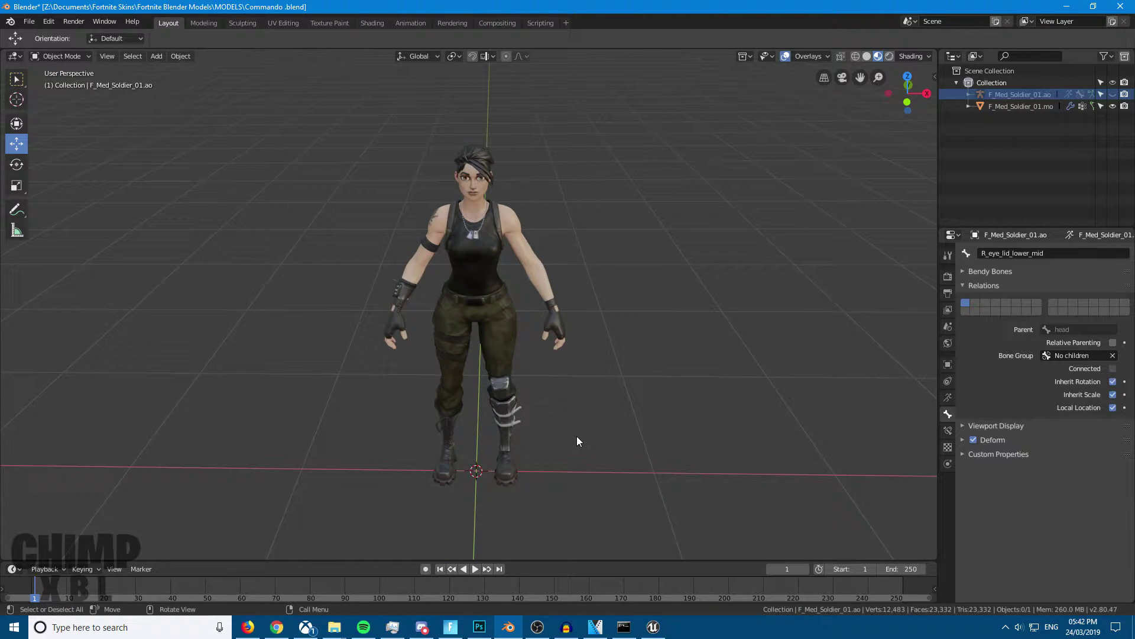
Step: Bring up UE Viewer's package browser and expand Characters > Player > Female > Bodies
key("alt+Tab")
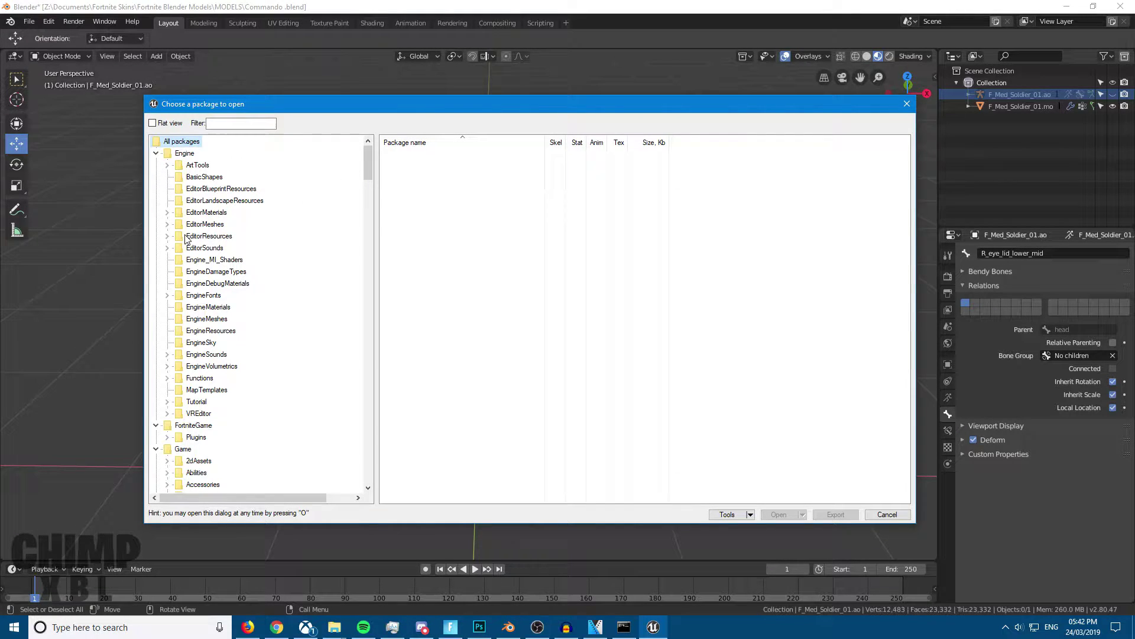
left_click_drag(383, 110, 407, 107)
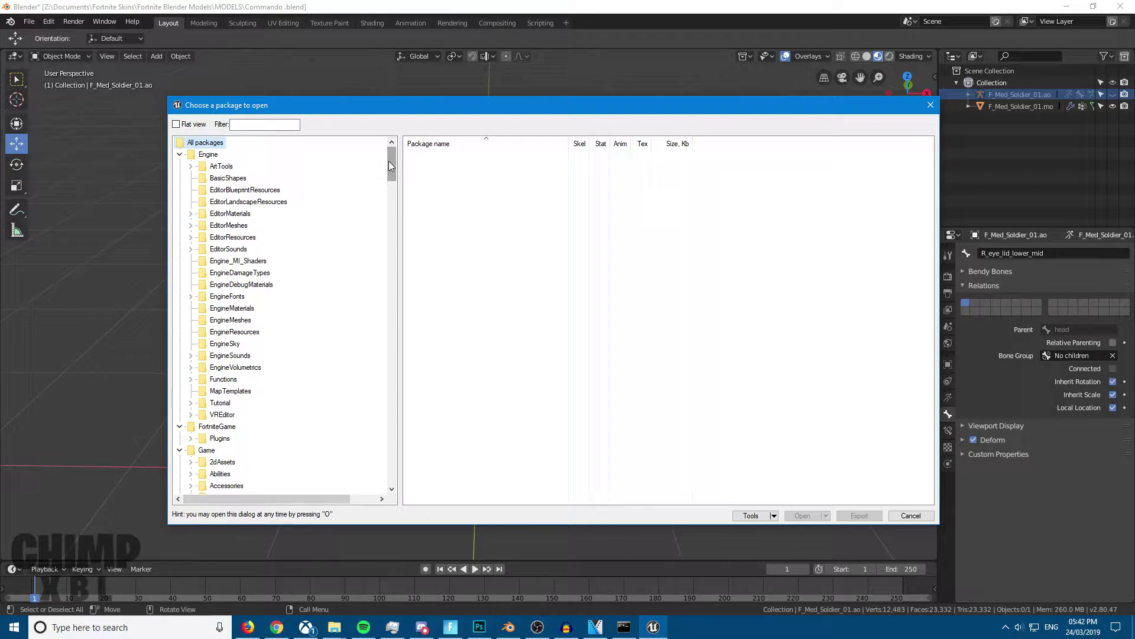
scroll(388, 158, "down", 1)
scroll(215, 329, "down", 5)
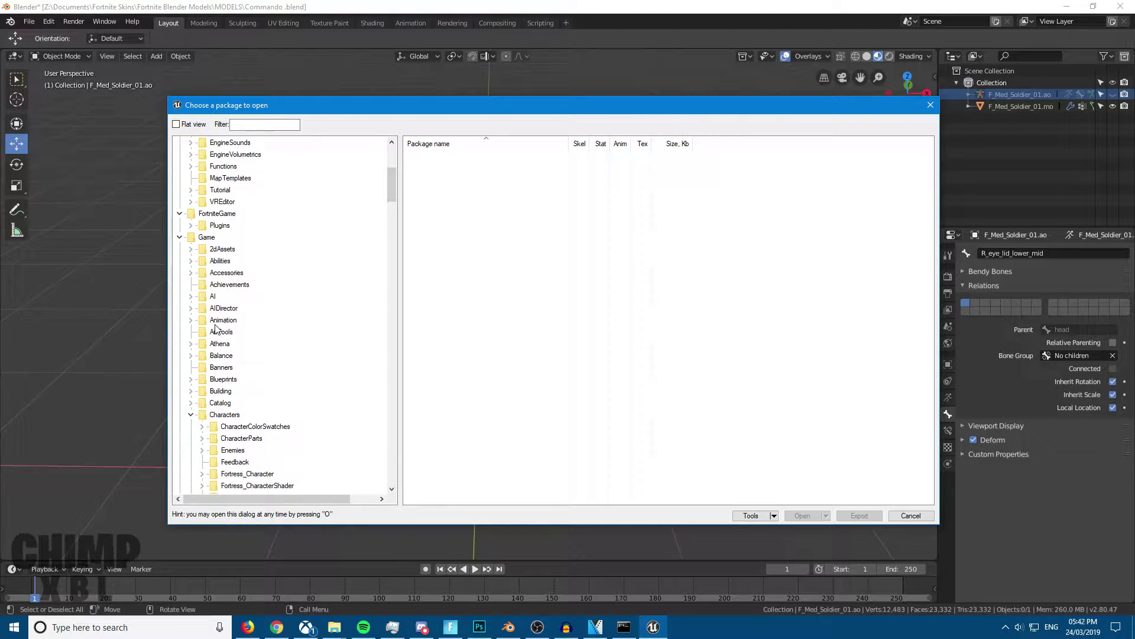
scroll(207, 236, "down", 4)
left_click(200, 272)
scroll(216, 278, "down", 3)
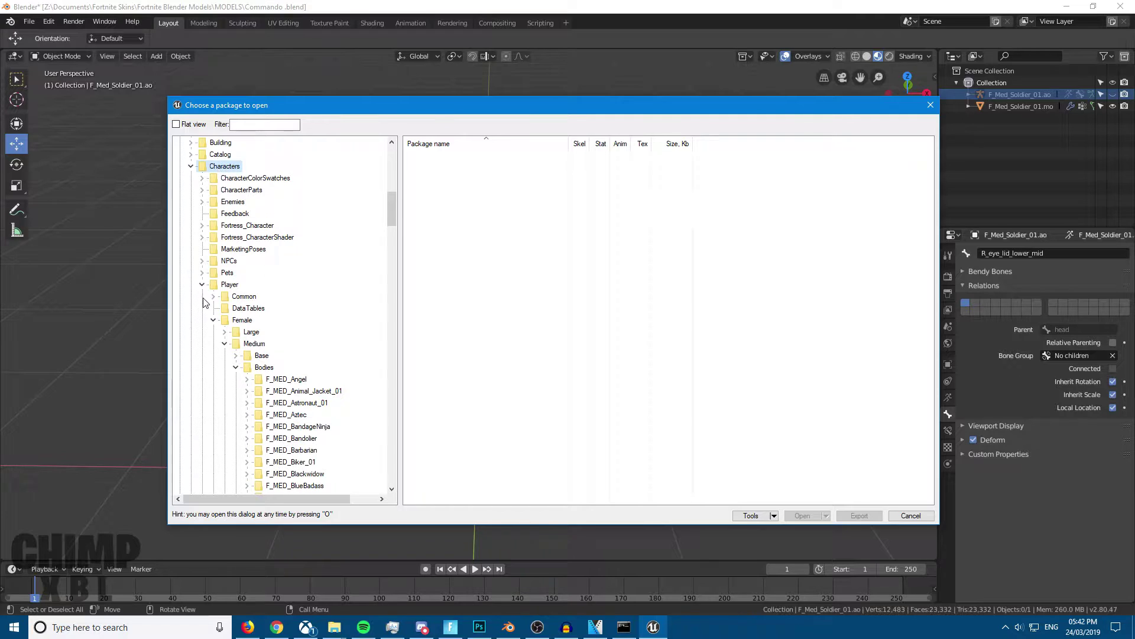
left_click(229, 285)
left_click(242, 320)
left_click(264, 367)
scroll(299, 312, "down", 6)
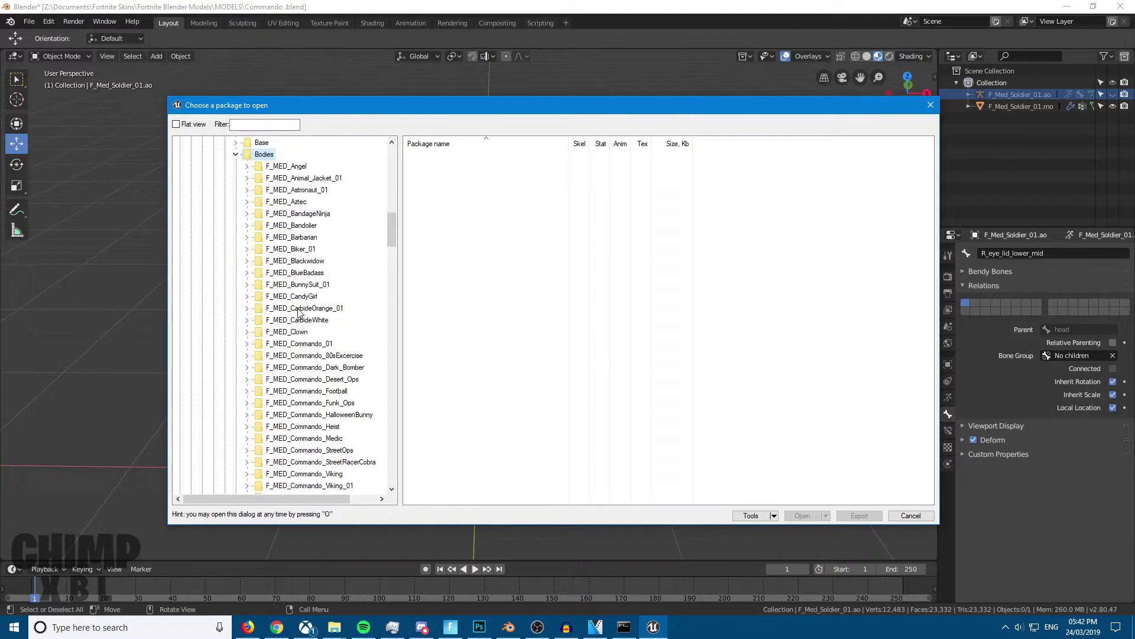
scroll(298, 312, "down", 1)
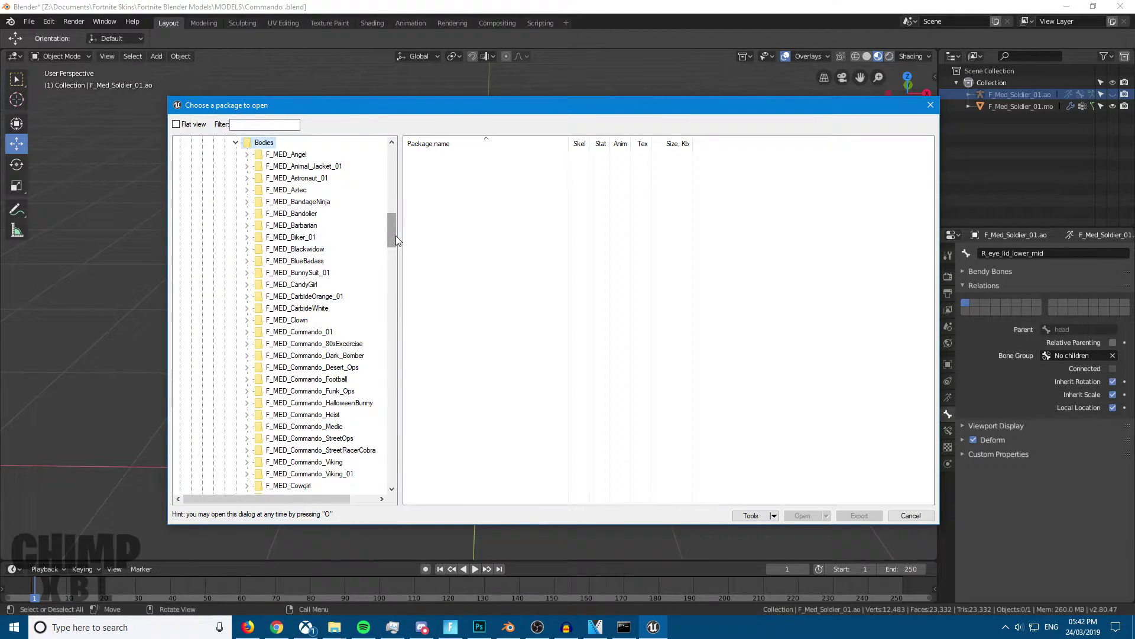
Step: Expand F_Med_Soldier_01 > Skins > CV_04 and list its Textures folder
left_click_drag(395, 236, 386, 317)
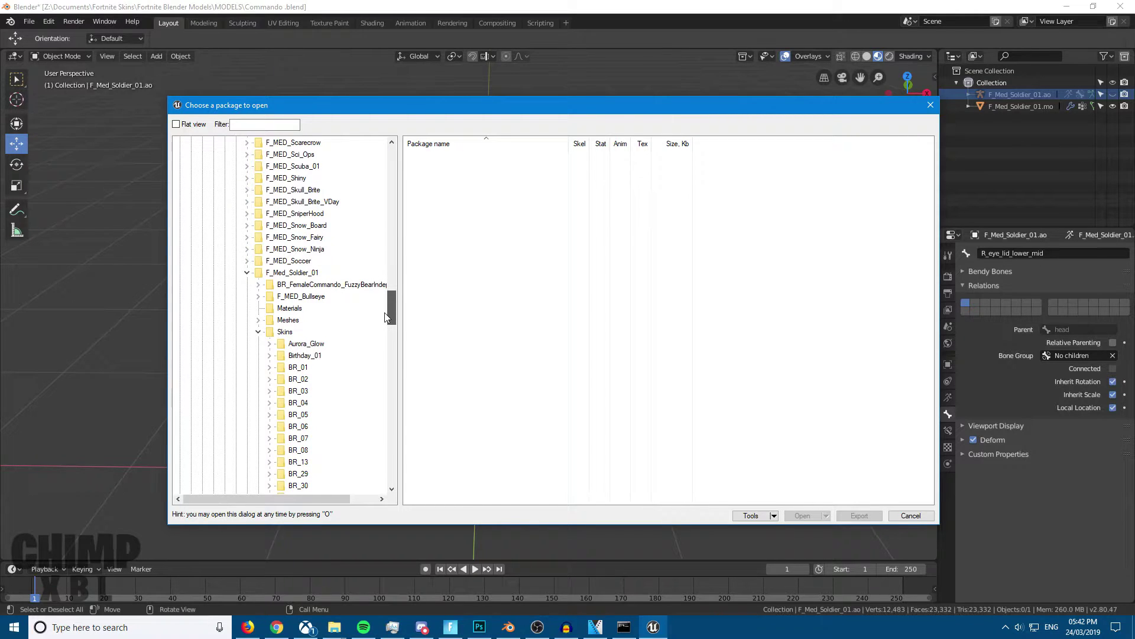
left_click(262, 271)
left_click(260, 333)
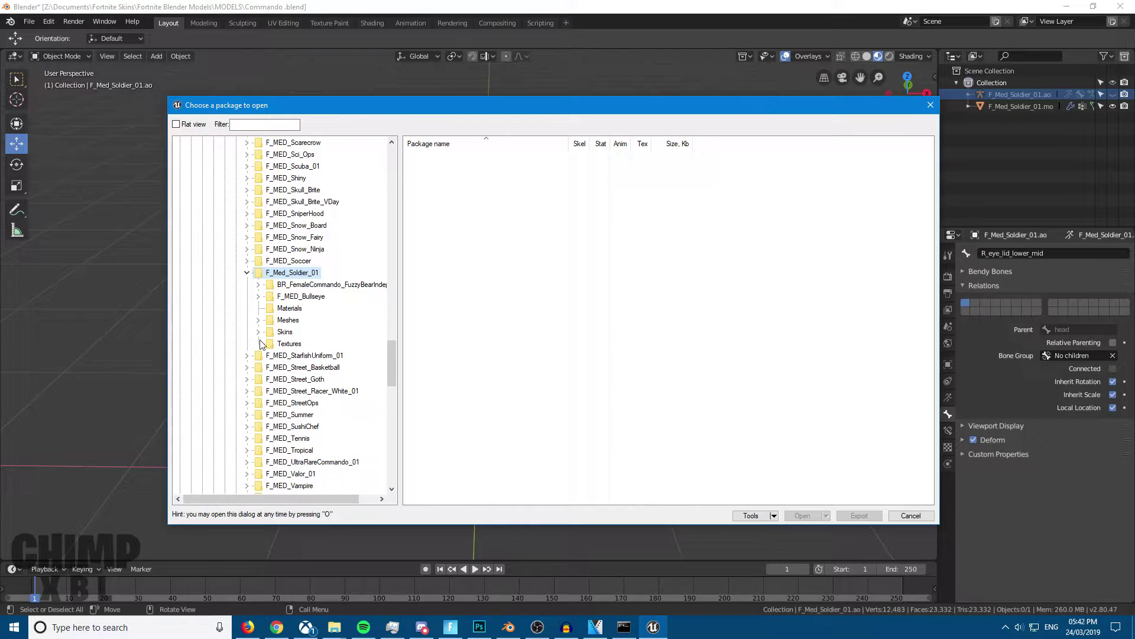
left_click(260, 333)
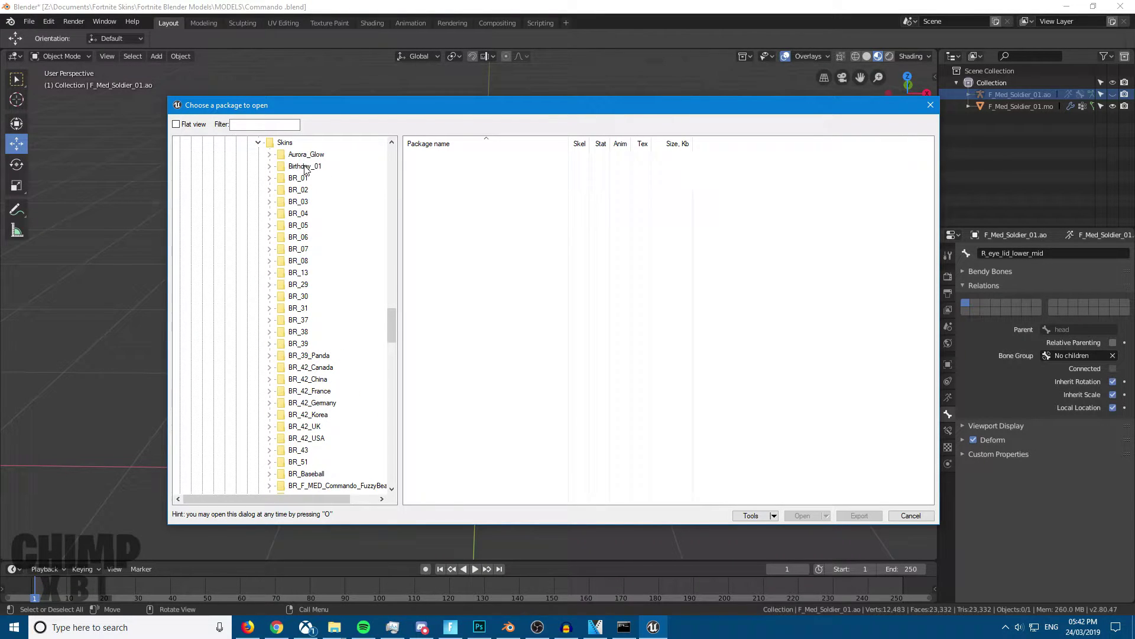
mouse_move(389, 338)
left_mouse_down()
mouse_move(388, 281)
mouse_move(388, 358)
left_mouse_up()
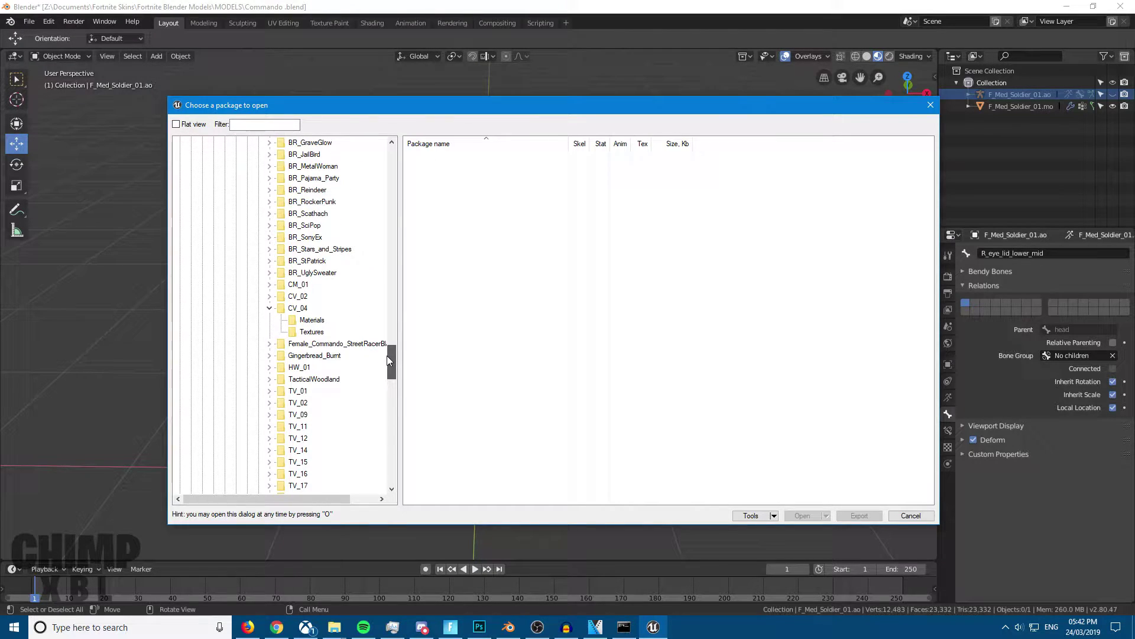
left_click(287, 308)
left_click(310, 332)
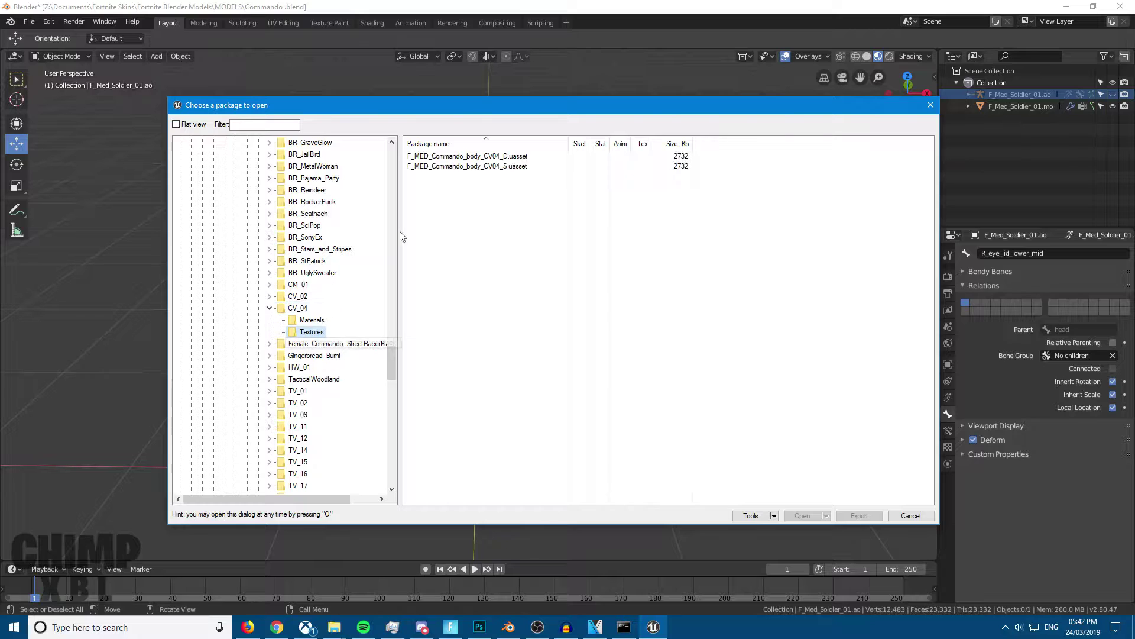
Step: View the F_MED_Commando_body_CV04_D texture and return to the package browser to export it
double_click(481, 157)
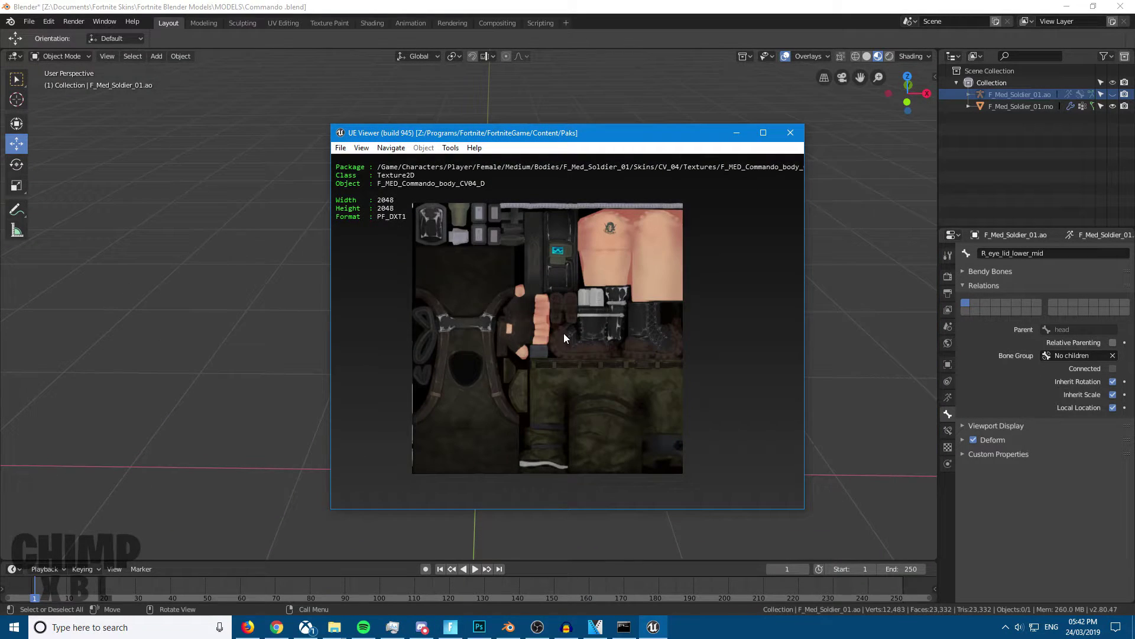
mouse_move(517, 138)
left_mouse_down()
mouse_move(560, 146)
mouse_move(769, 249)
mouse_move(516, 146)
left_mouse_up()
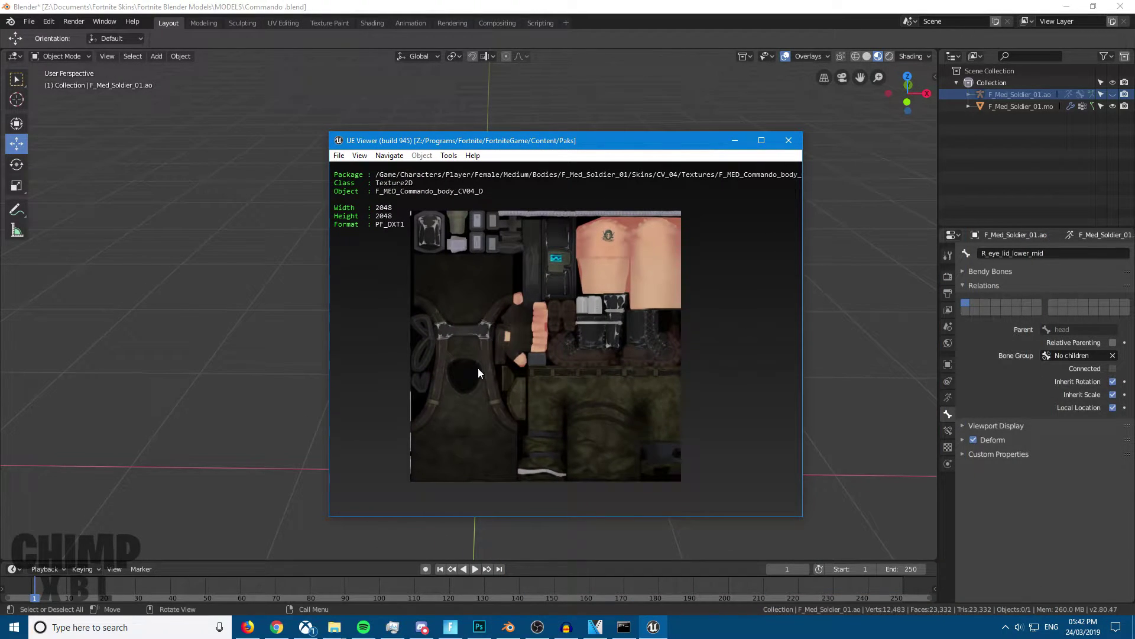
key("o")
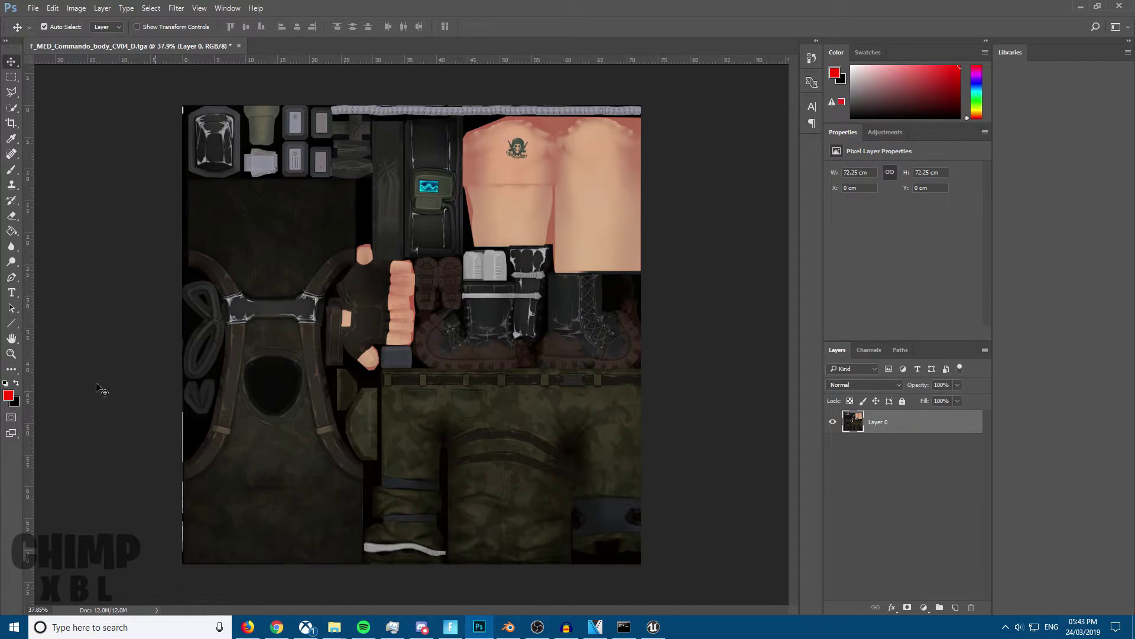
Step: Place Watermark.png on the texture, scale it onto the lower-left area, and open its Layer Style
left_click_drag(414, 337, 520, 431)
left_click_drag(483, 351, 302, 452)
key("Return")
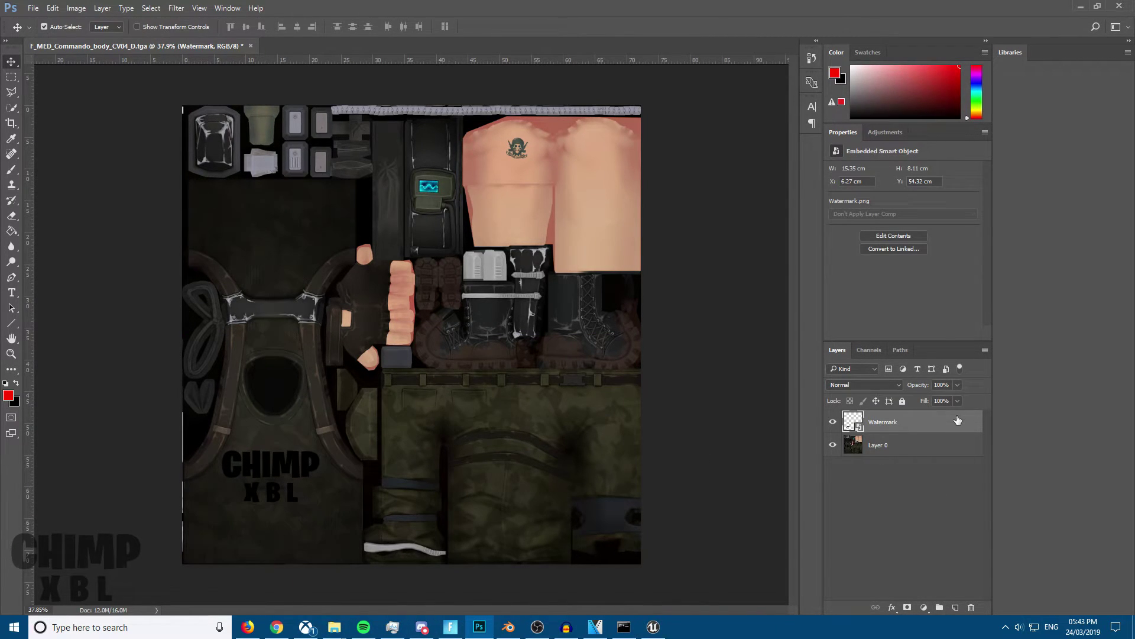
double_click(949, 422)
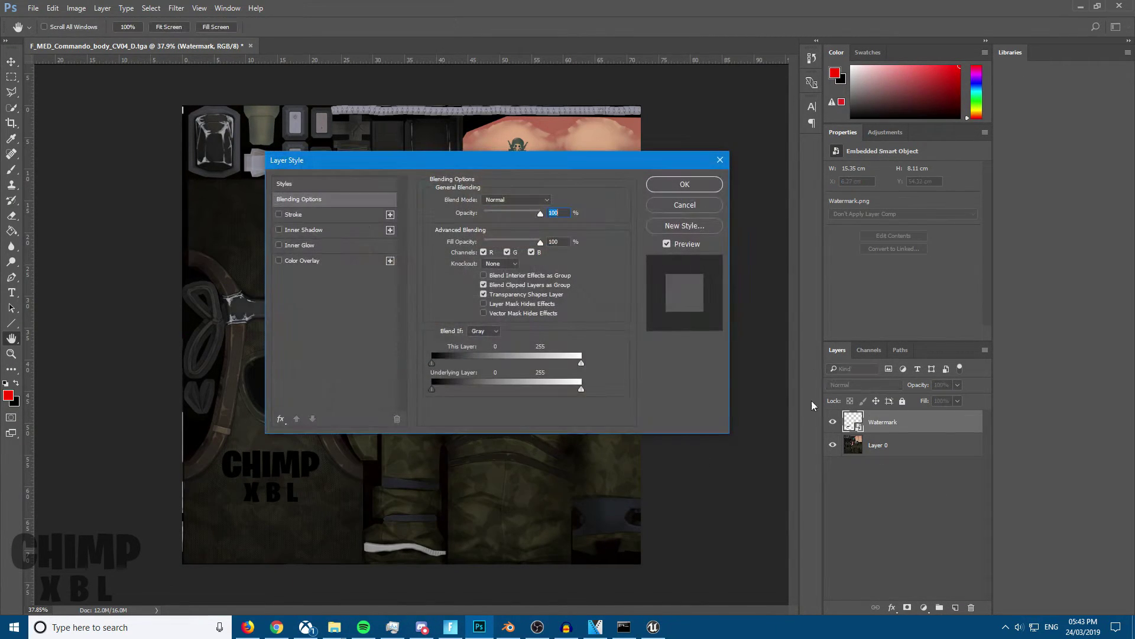
Step: Give the watermark a white Color Overlay and scale it to 215.04% on the tank top
left_click(278, 260)
left_click(685, 183)
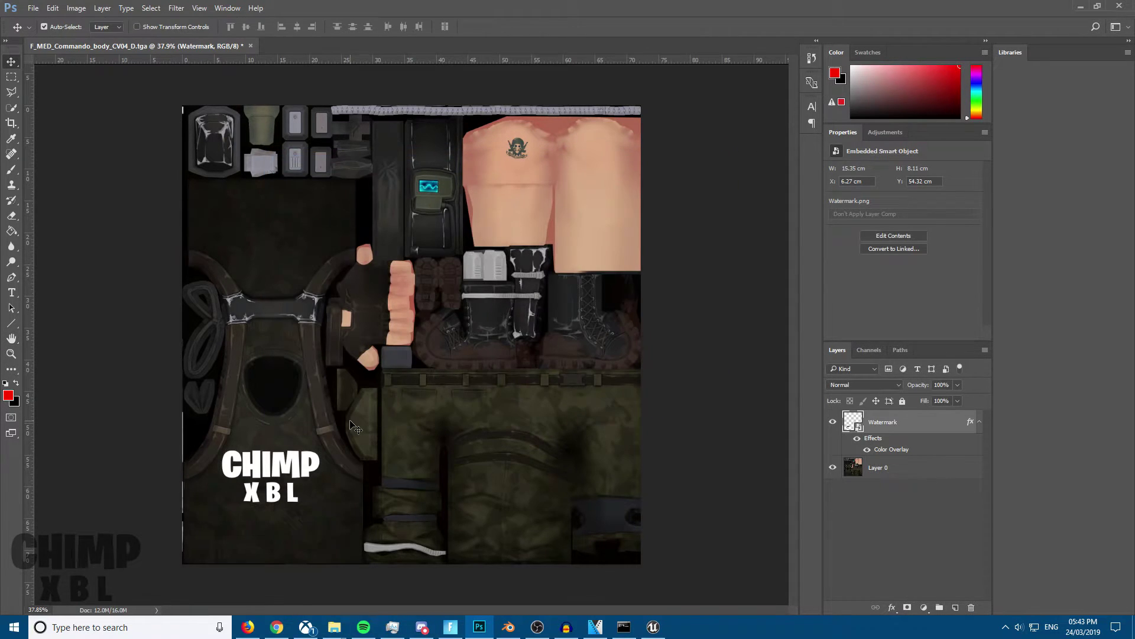
key("ctrl+t")
left_click_drag(324, 524, 296, 501)
left_click_drag(251, 448, 269, 394)
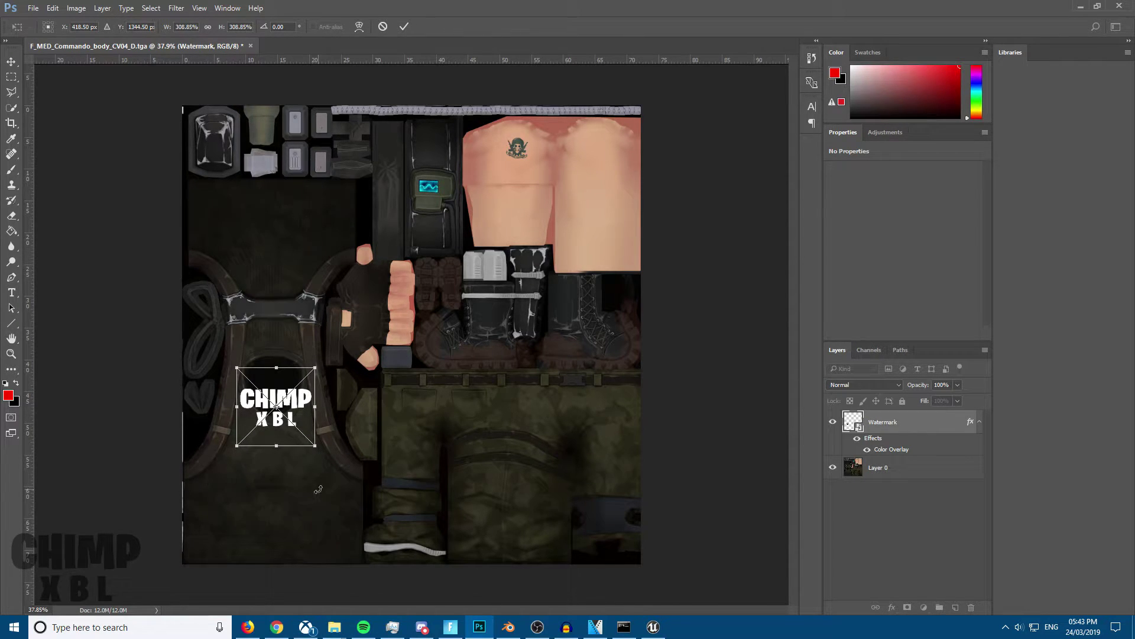
left_click_drag(299, 421, 295, 467)
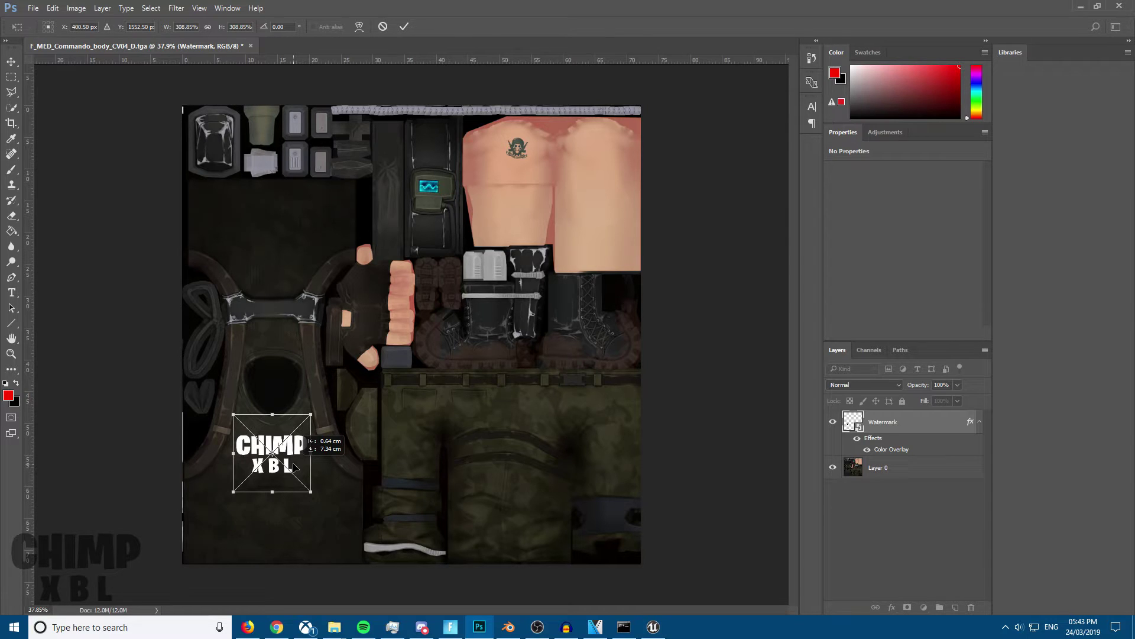
left_click_drag(294, 467, 480, 455)
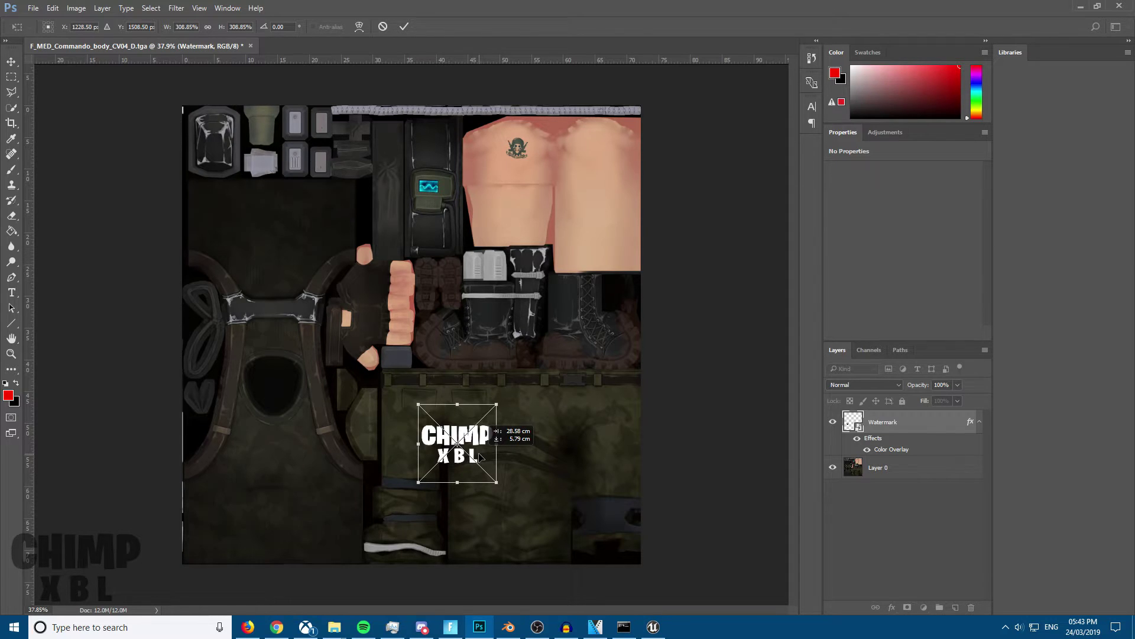
left_click_drag(480, 456, 290, 479)
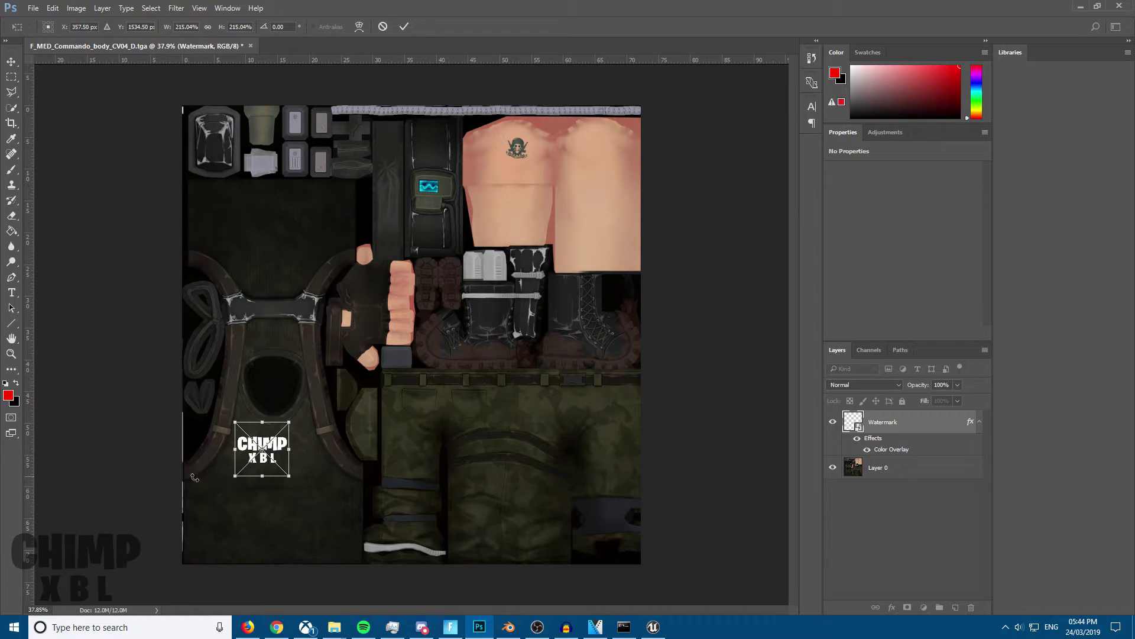
left_click_drag(276, 460, 290, 476)
key("Return")
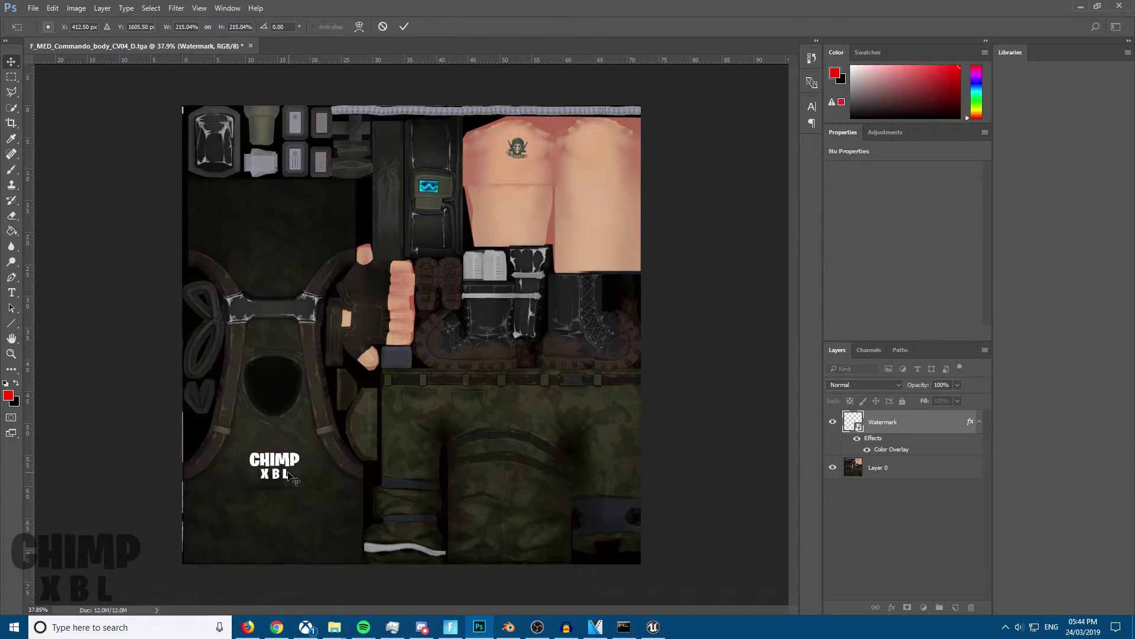
Step: Add Layer 1 above Watermark and brush a soft white dab above the tank top
left_click(955, 607)
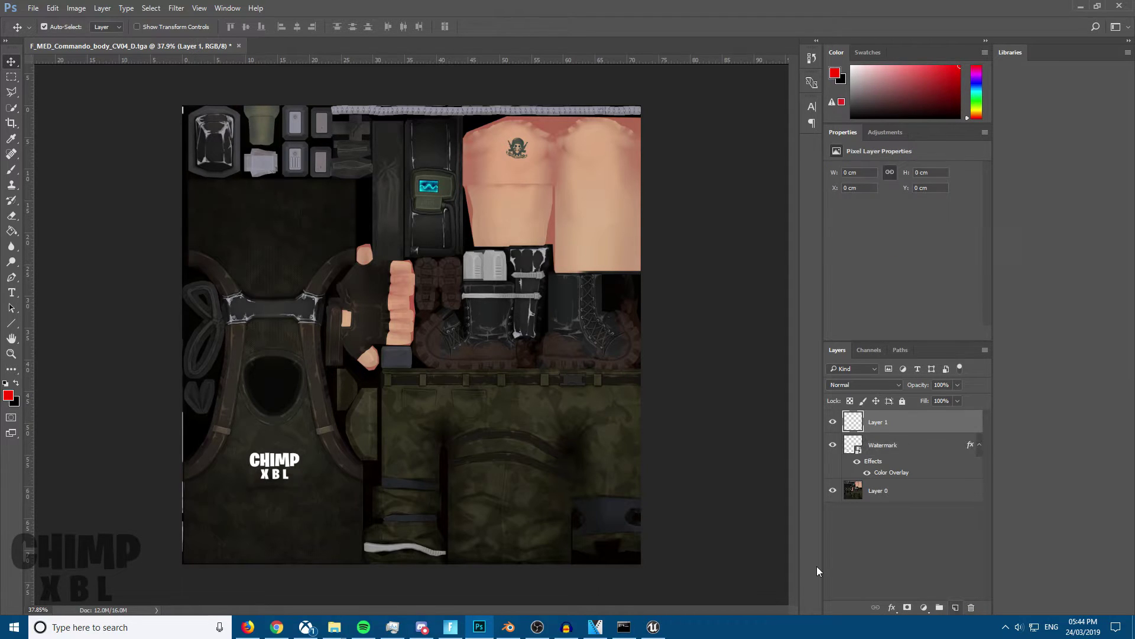
key("i")
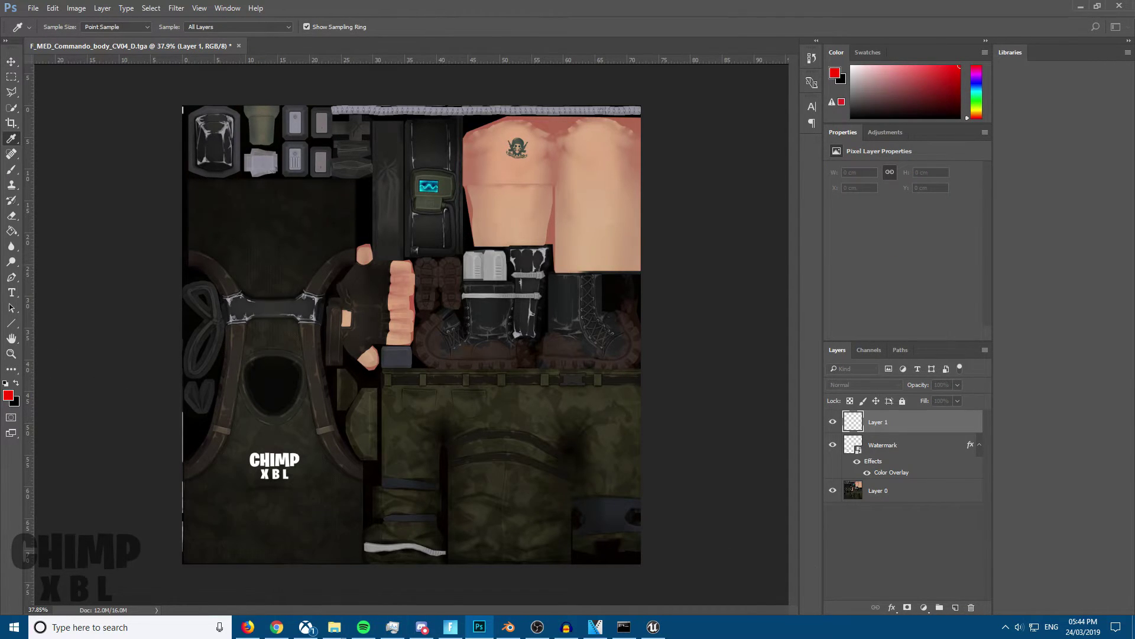
key("b")
key("d")
key("x")
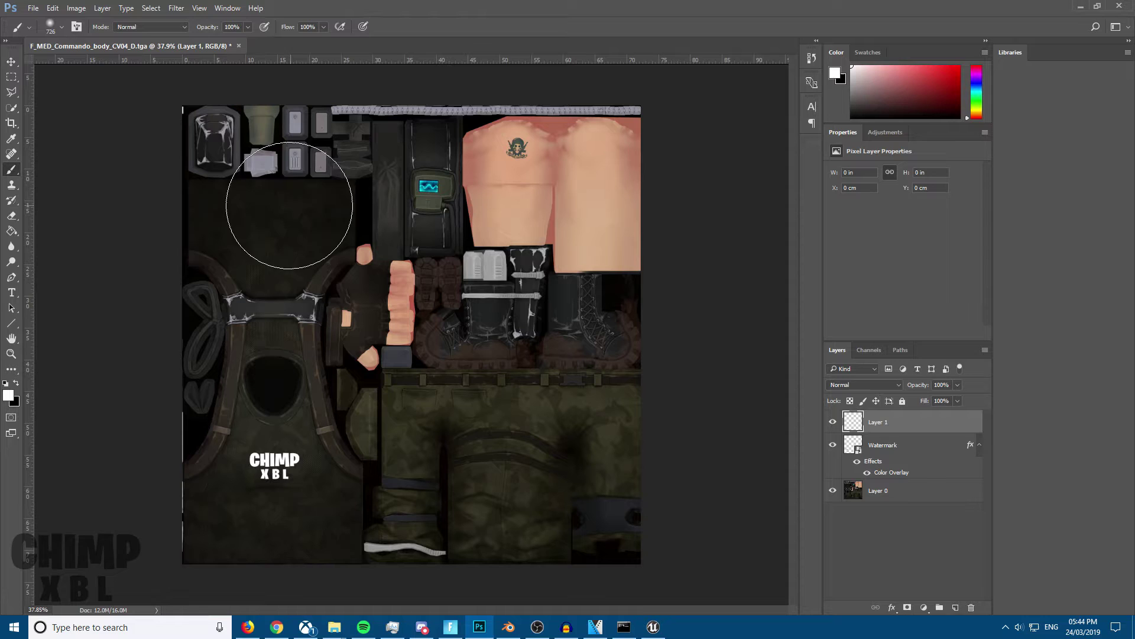
left_click(274, 229)
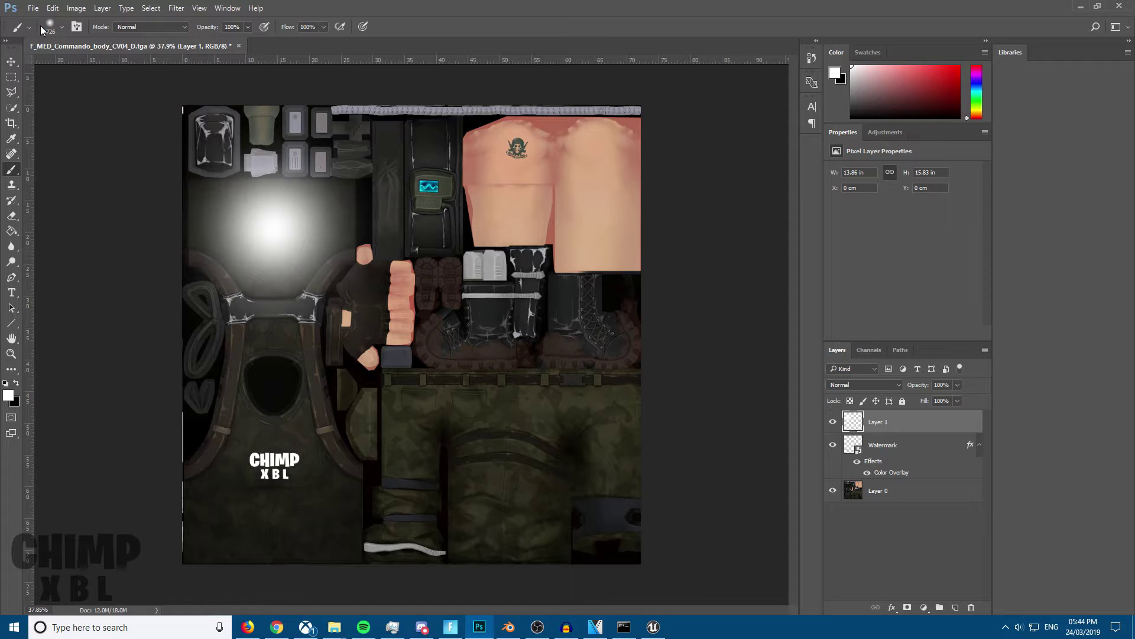
Step: Save the texture as Custom1.tga in Targa format, replacing the existing file
key("ctrl+shift+s")
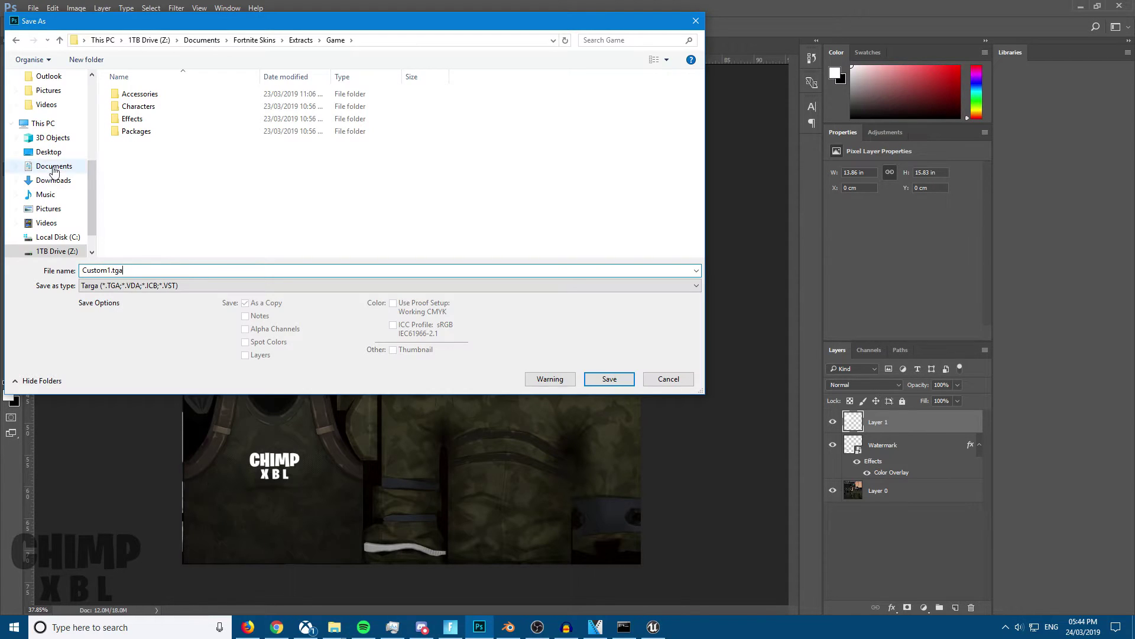
left_click(135, 273)
left_click_drag(123, 271, 83, 271)
left_click(133, 270)
left_click(136, 285)
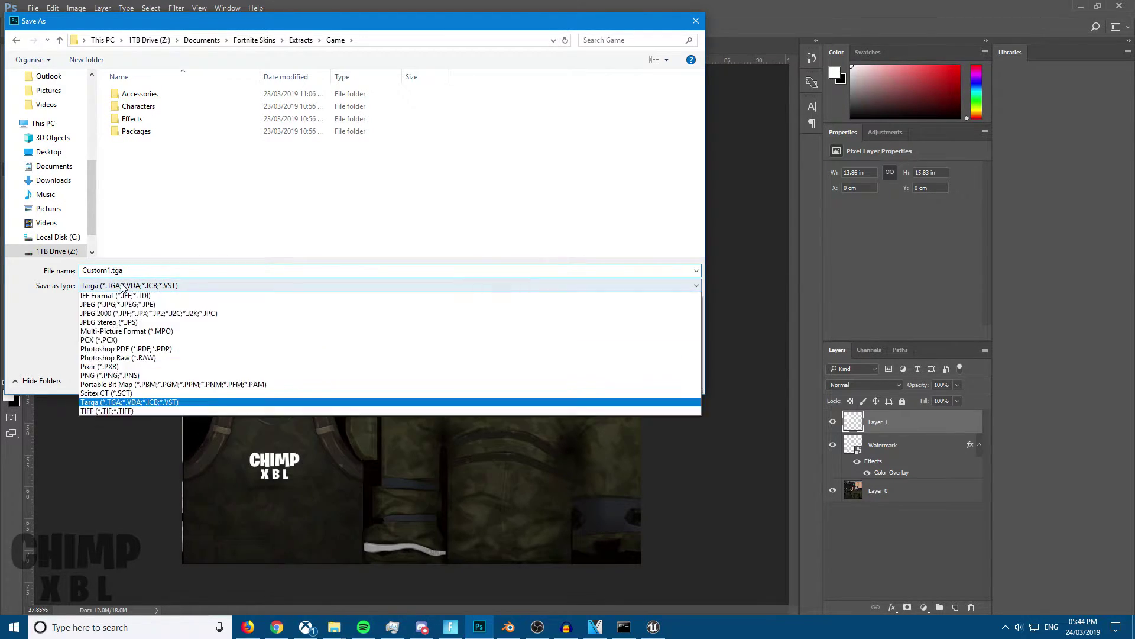
left_click(414, 285)
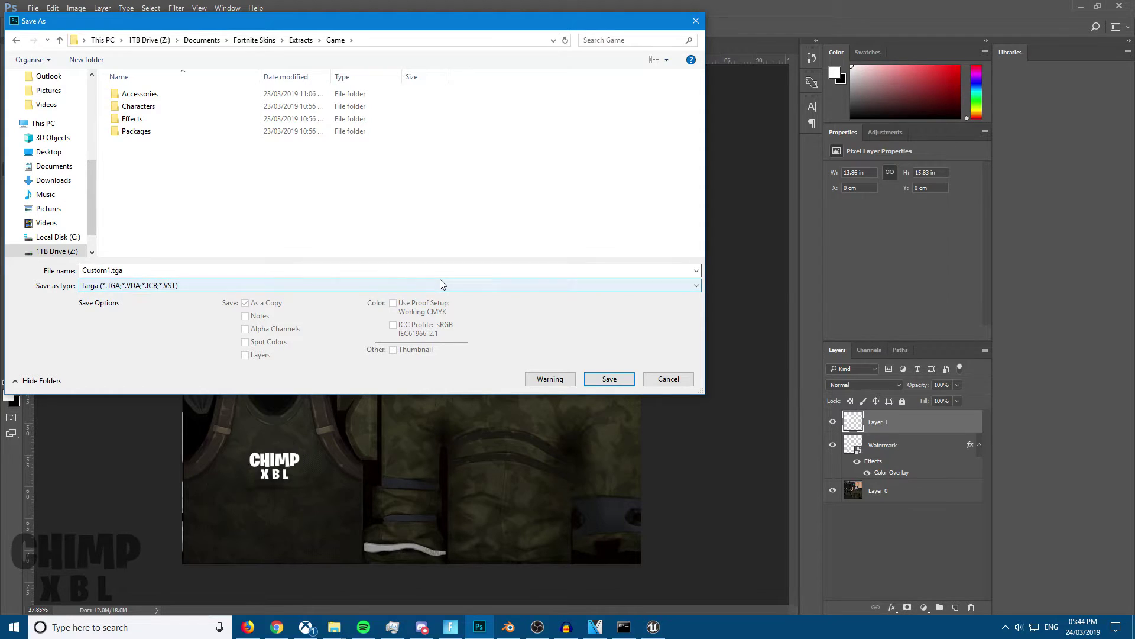
left_click(611, 378)
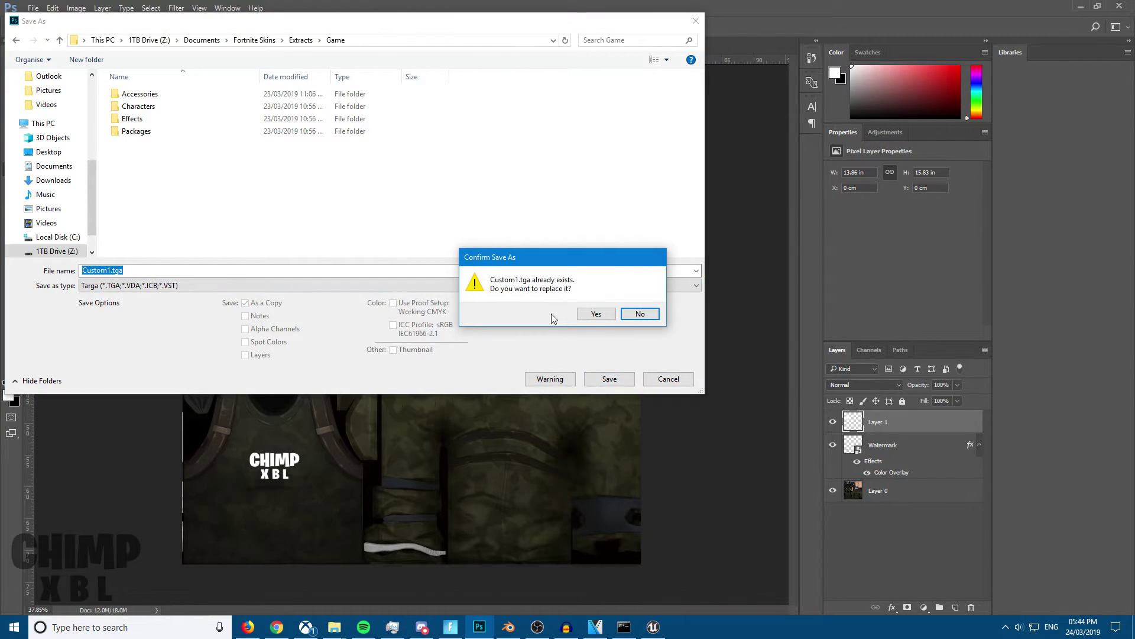
left_click(590, 316)
left_click(598, 205)
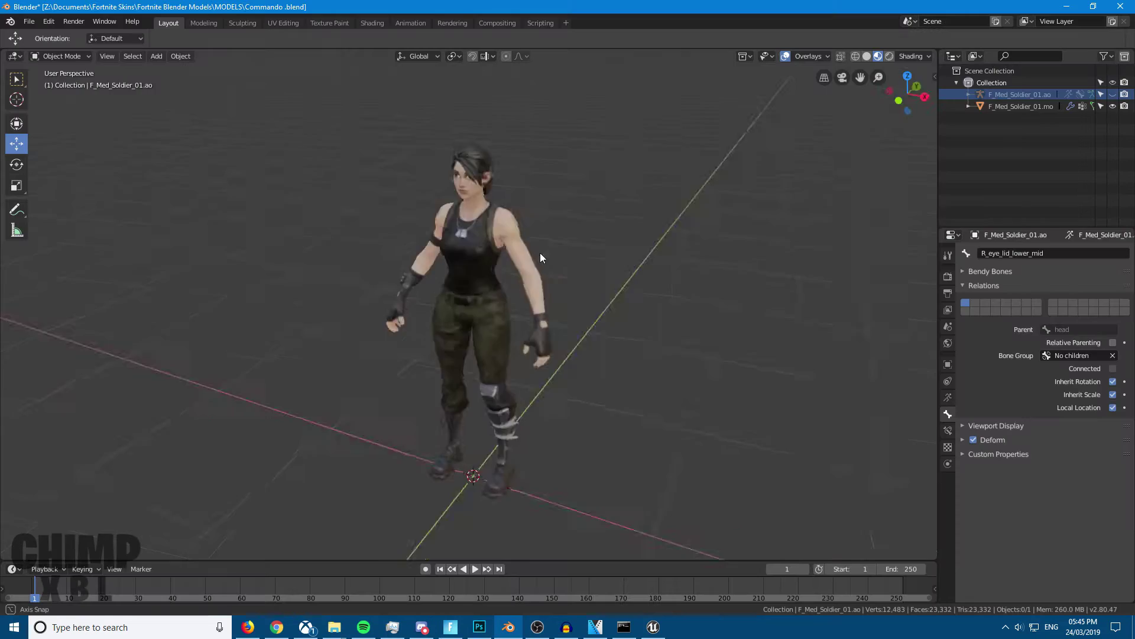
Step: Switch to the Shading workspace and show F_Med_Soldier_01.mo's F_MED_Commando_01 material
middle_click_drag(540, 253, 532, 184)
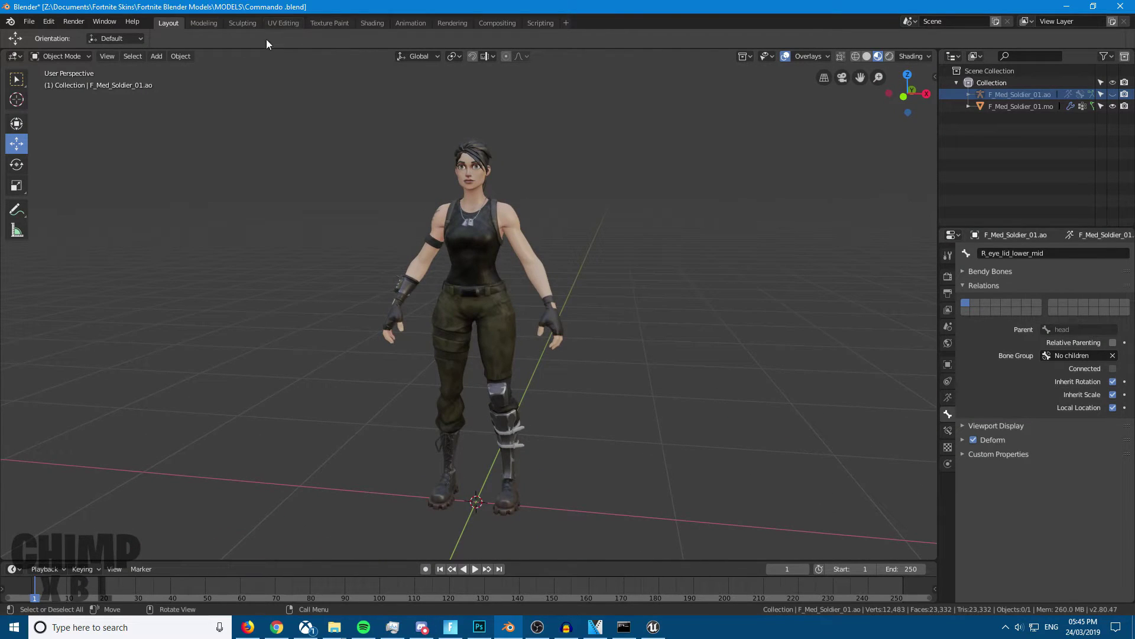
left_click(374, 23)
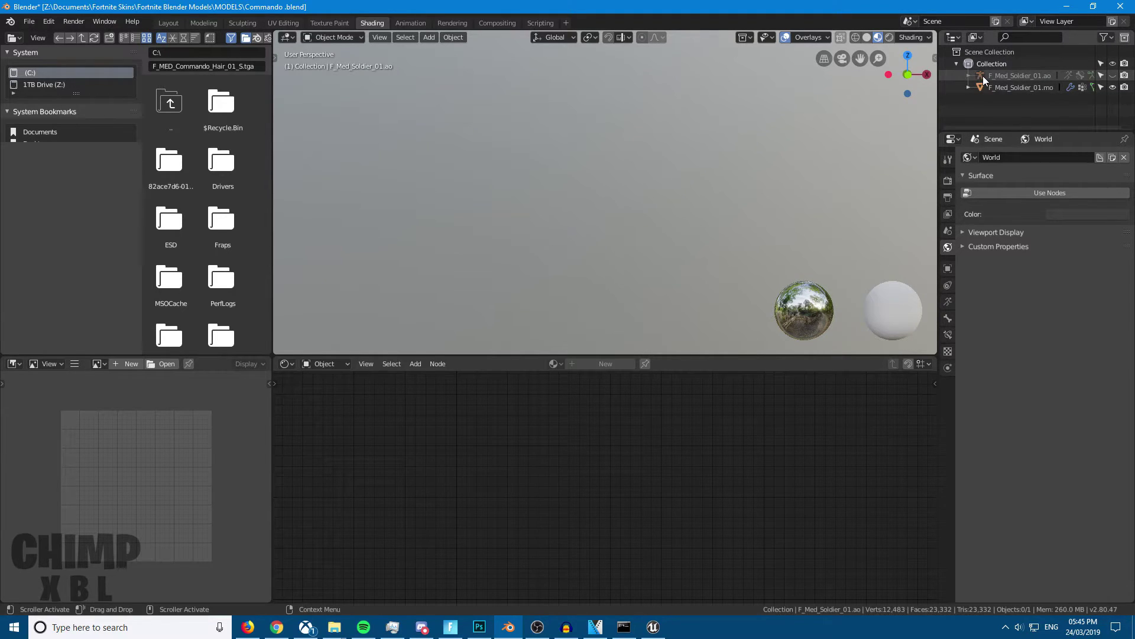
left_click(996, 89)
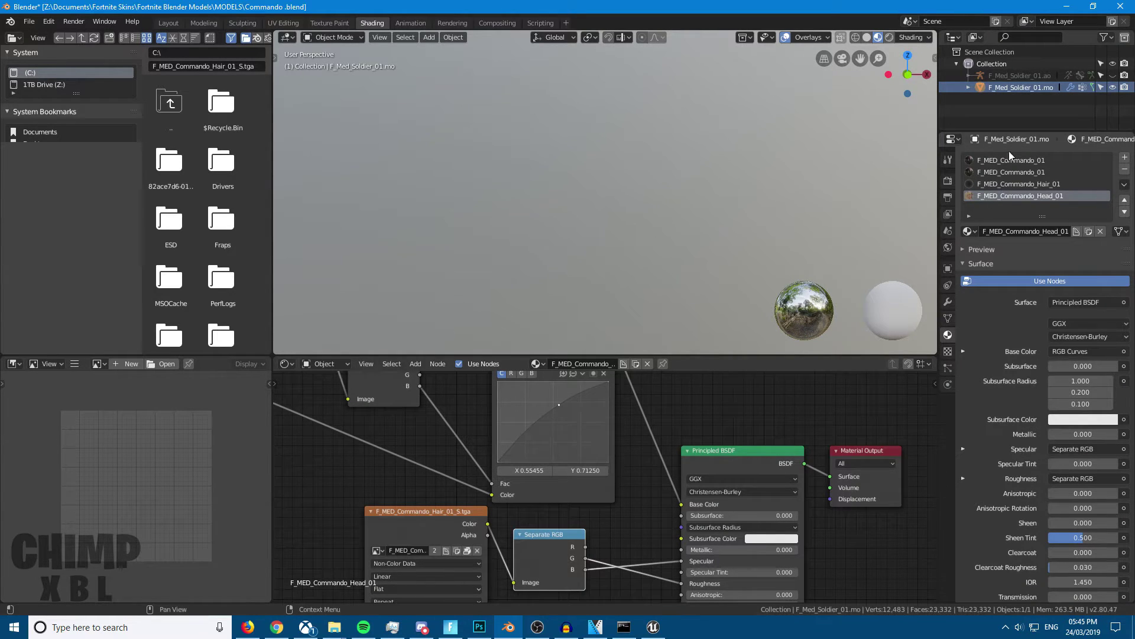
left_click(975, 160)
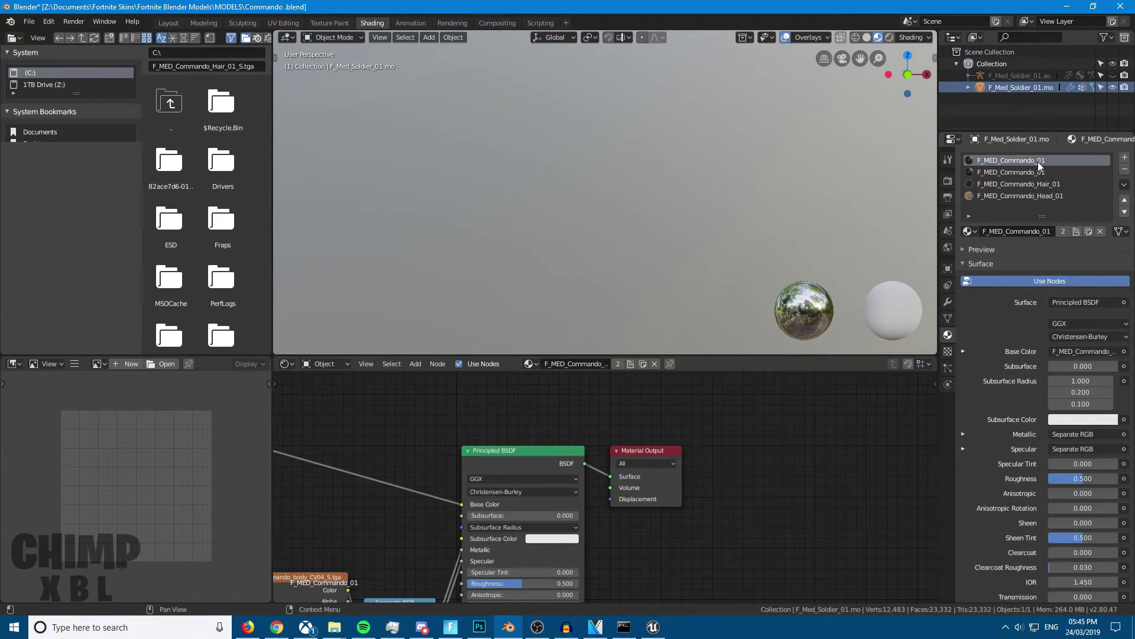
Step: Pan and zoom the node editor to bring the body CV04_D texture node into view
middle_click_drag(427, 428, 556, 435)
middle_click_drag(453, 408, 528, 424)
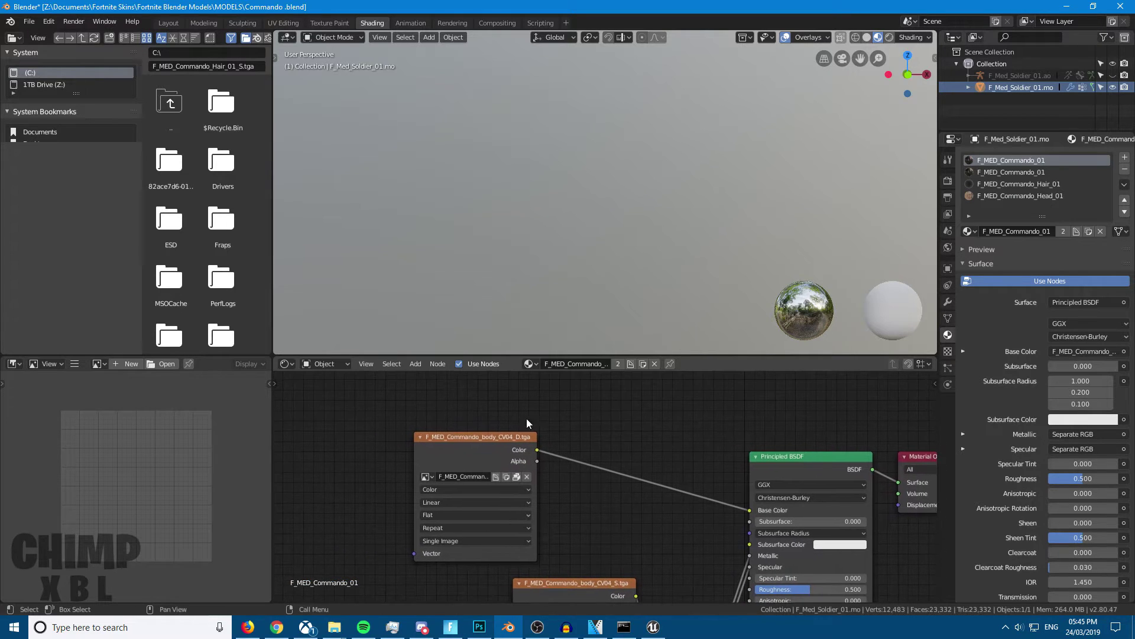
scroll(603, 482, "down", 1)
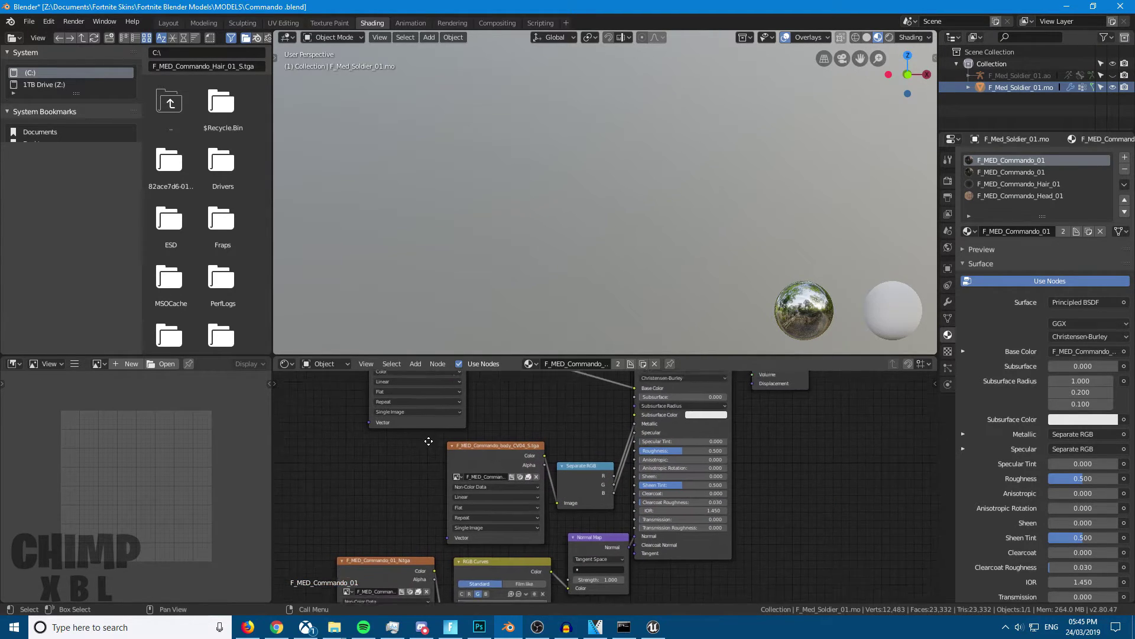
scroll(415, 467, "down", 1)
middle_click_drag(444, 466, 417, 452)
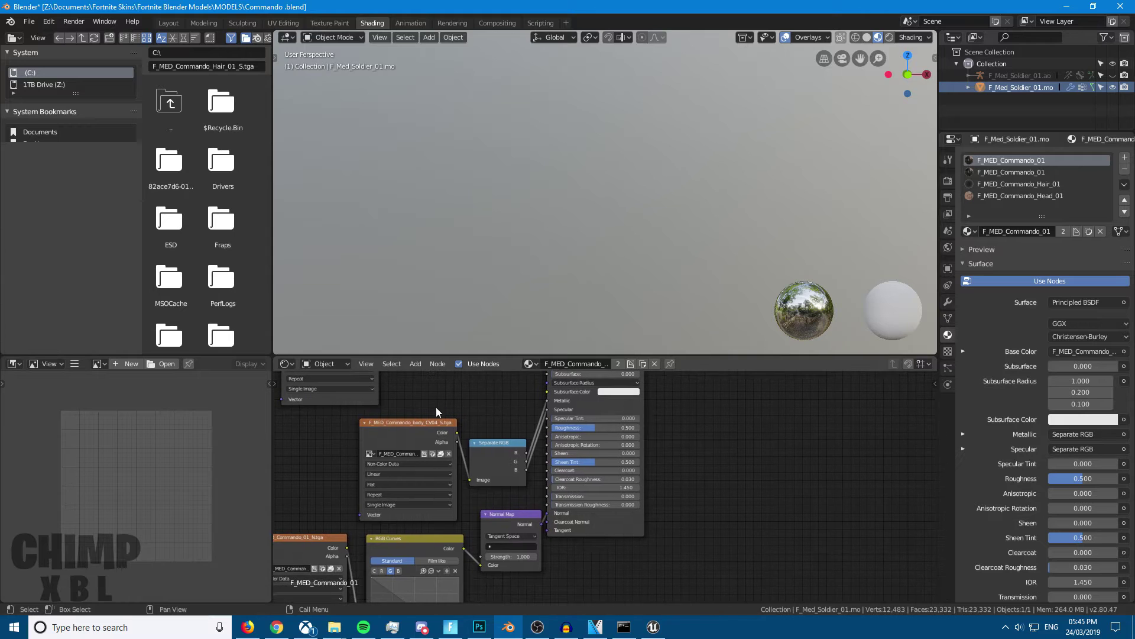
middle_click_drag(415, 414, 533, 470)
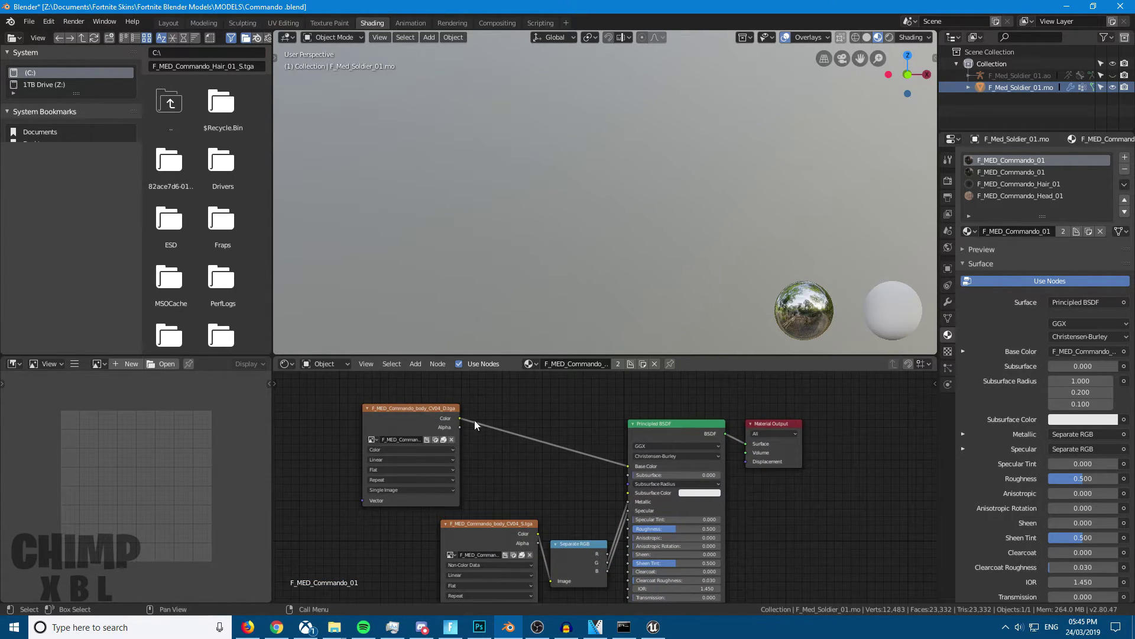
middle_click_drag(393, 415, 447, 431)
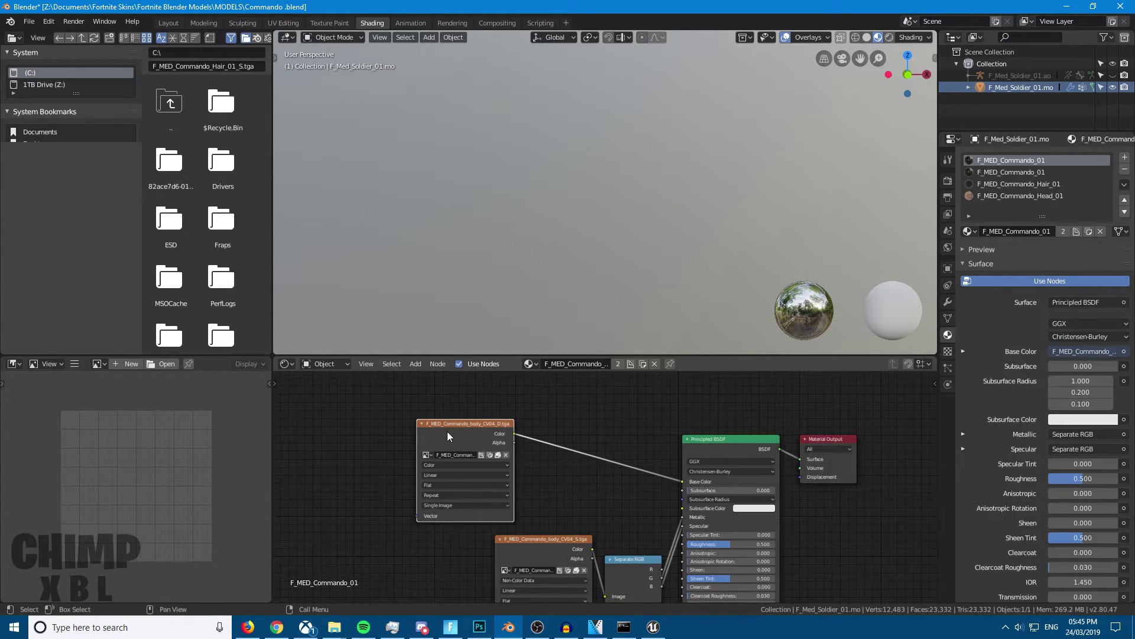
Step: Delete the old body texture node and go to the Game folder in the file browser
right_click(447, 431)
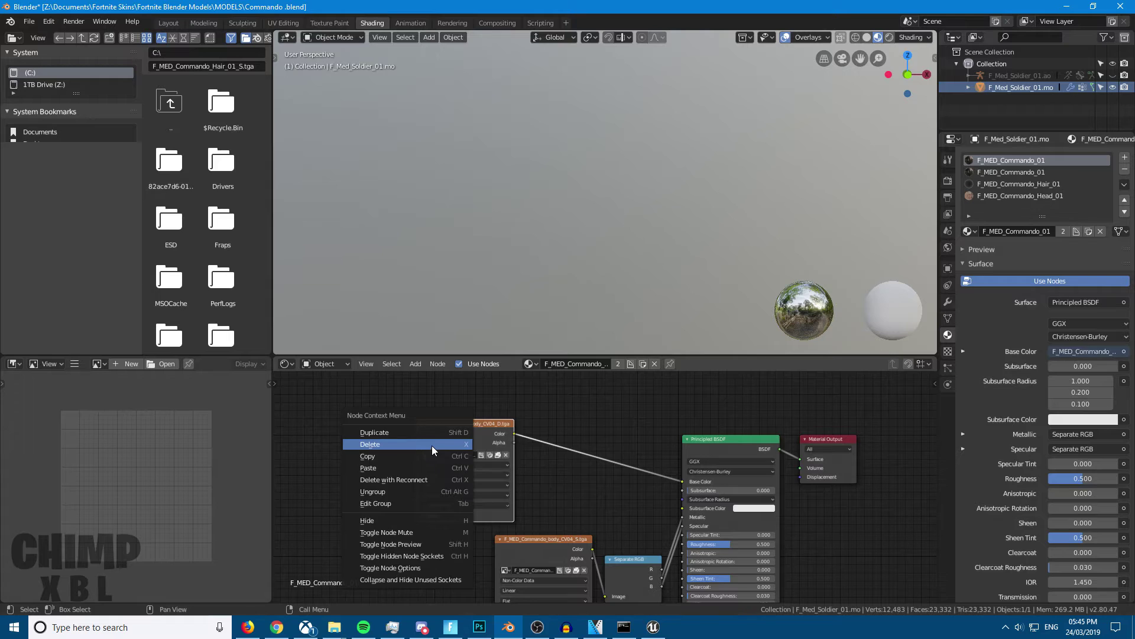
left_click(432, 445)
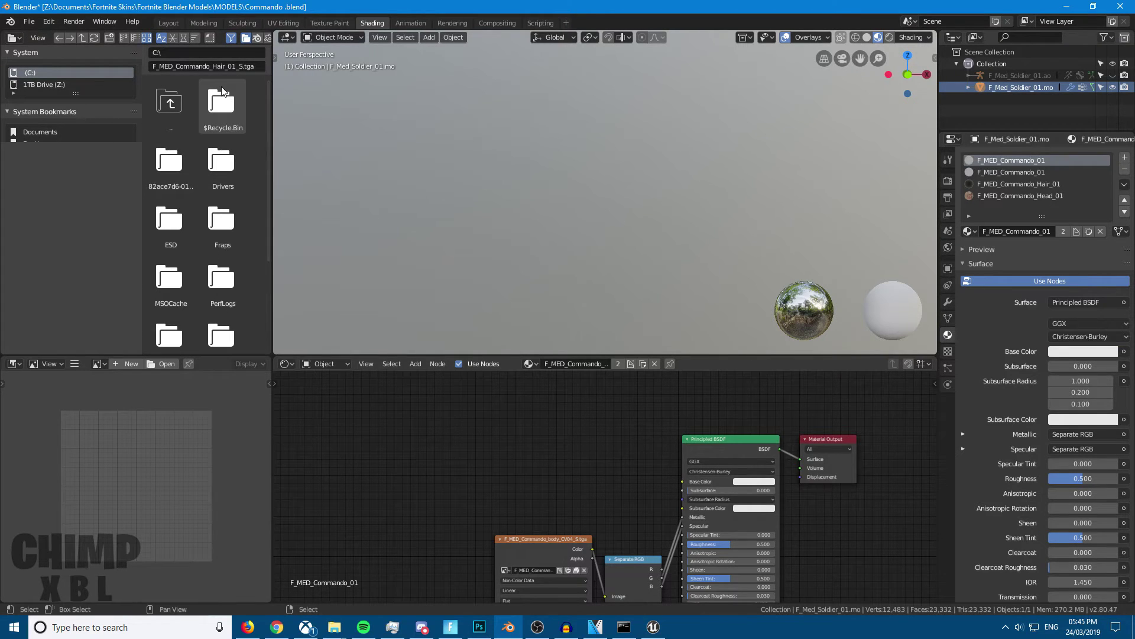
left_click(188, 52)
key("ctrl+v")
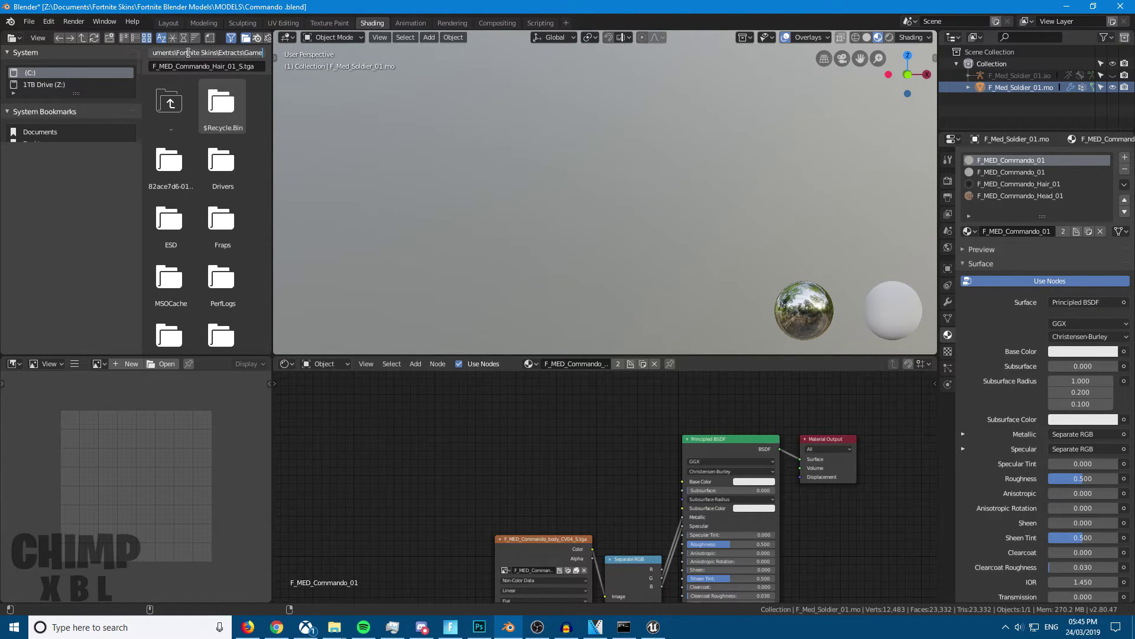
key("Return")
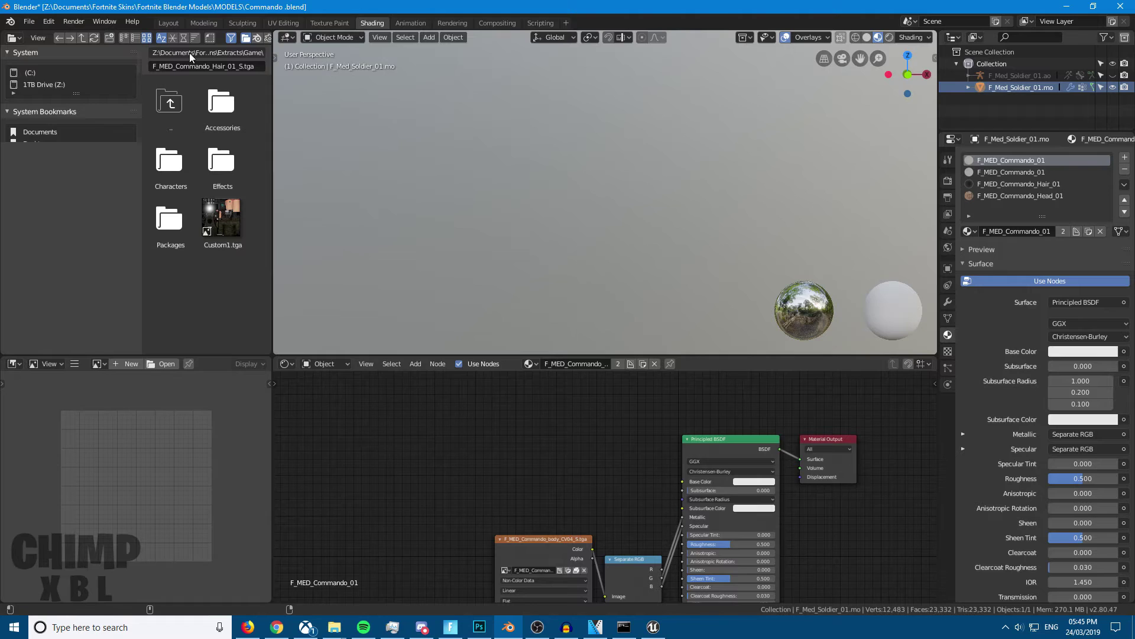
Step: Add Custom1.tga as an image node and wire its Color into Base Color
left_click_drag(222, 219, 425, 445)
left_click(520, 439)
left_click(511, 444)
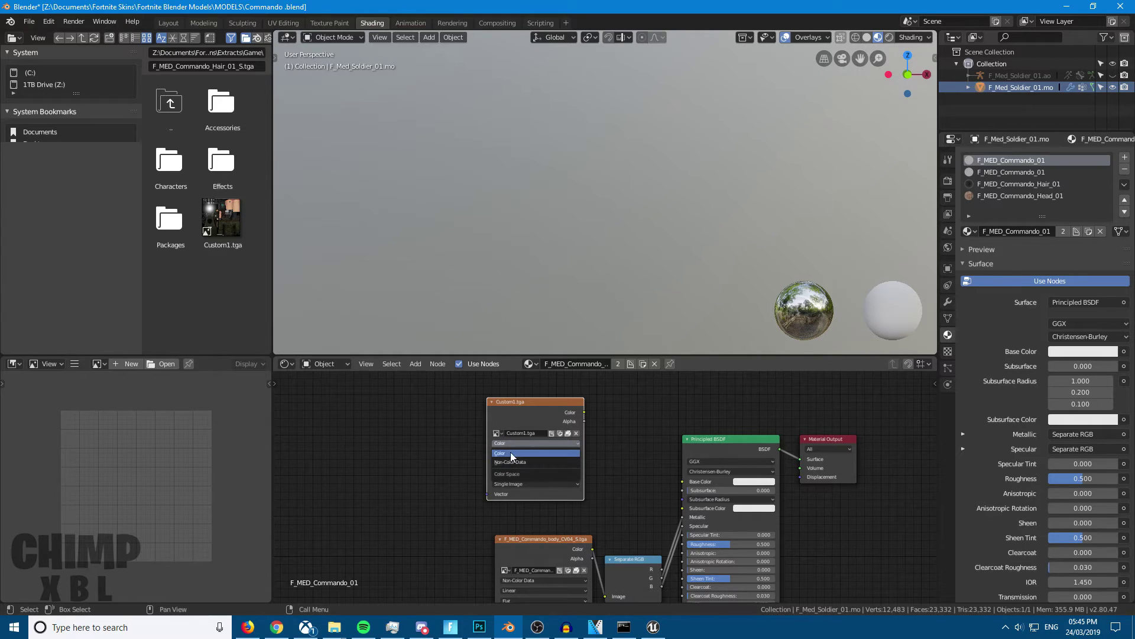
left_click(502, 453)
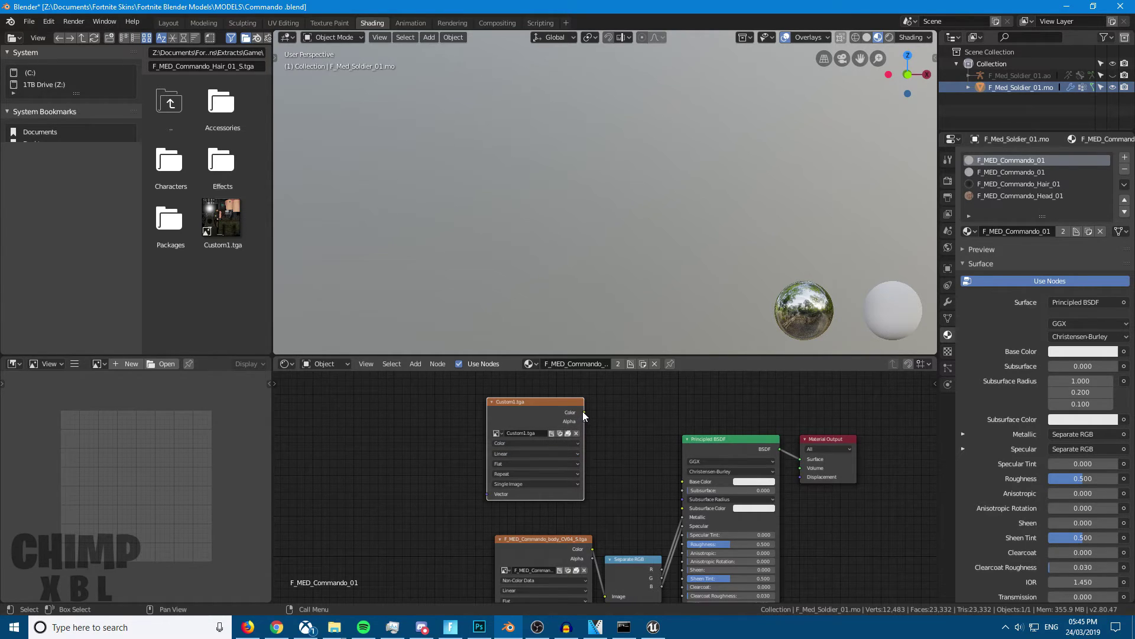
left_click_drag(585, 411, 681, 482)
left_click_drag(537, 401, 515, 415)
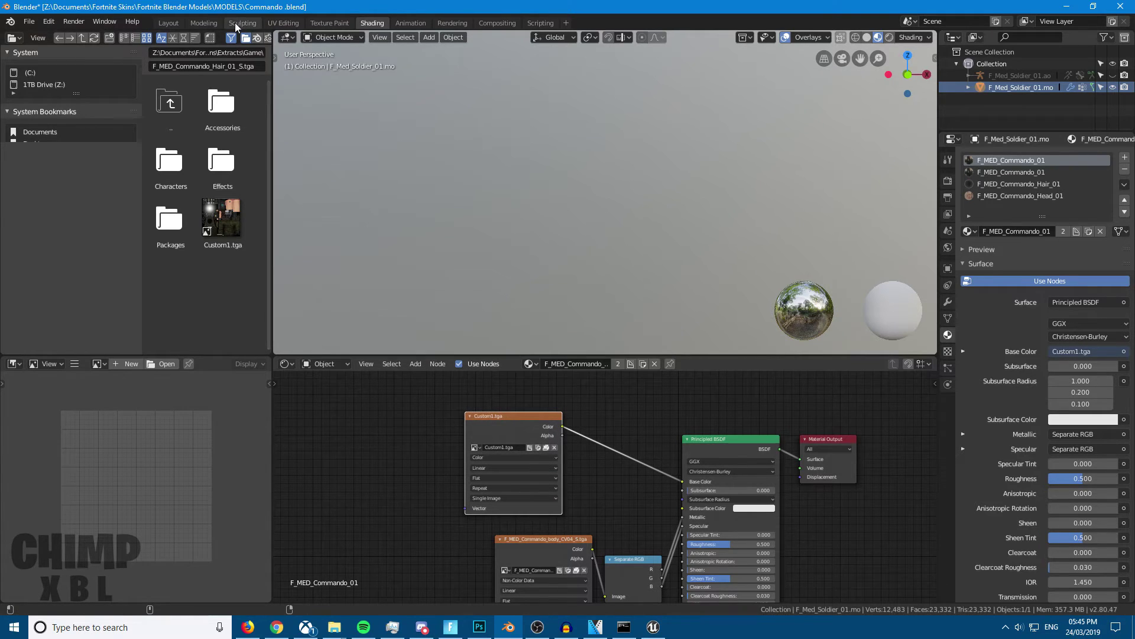
Step: In Layout, orbit and zoom around the Commando's back and front to check the CHIMP XBL logo
left_click(168, 23)
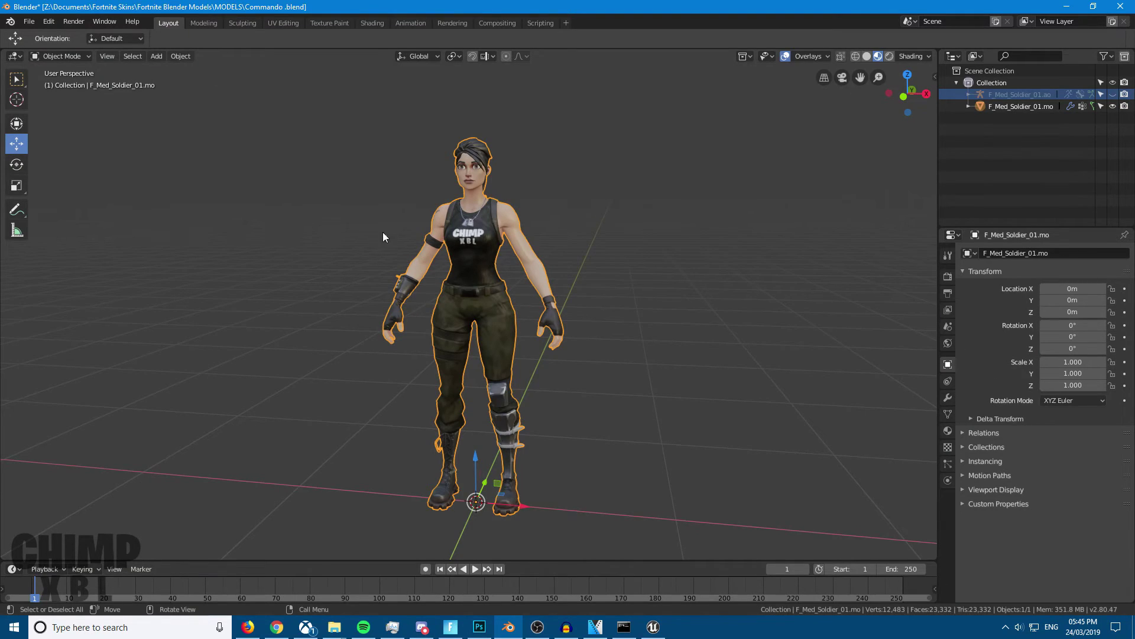
scroll(382, 231, "up", 6)
middle_click_drag(466, 261, 683, 239)
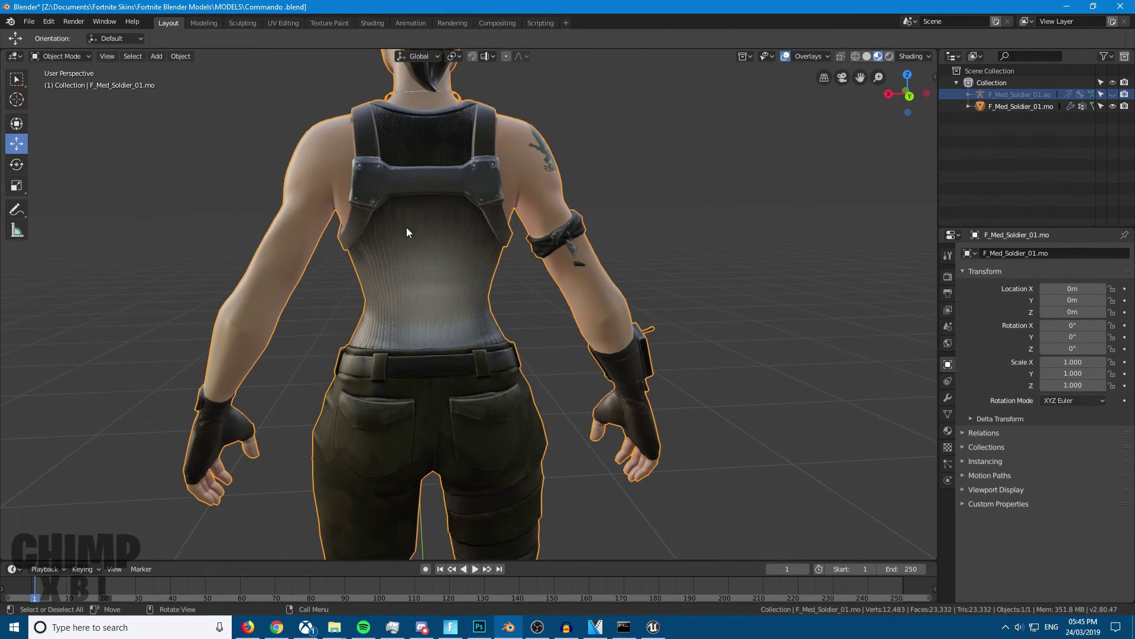
scroll(381, 251, "down", 5)
middle_click_drag(331, 278, 499, 276)
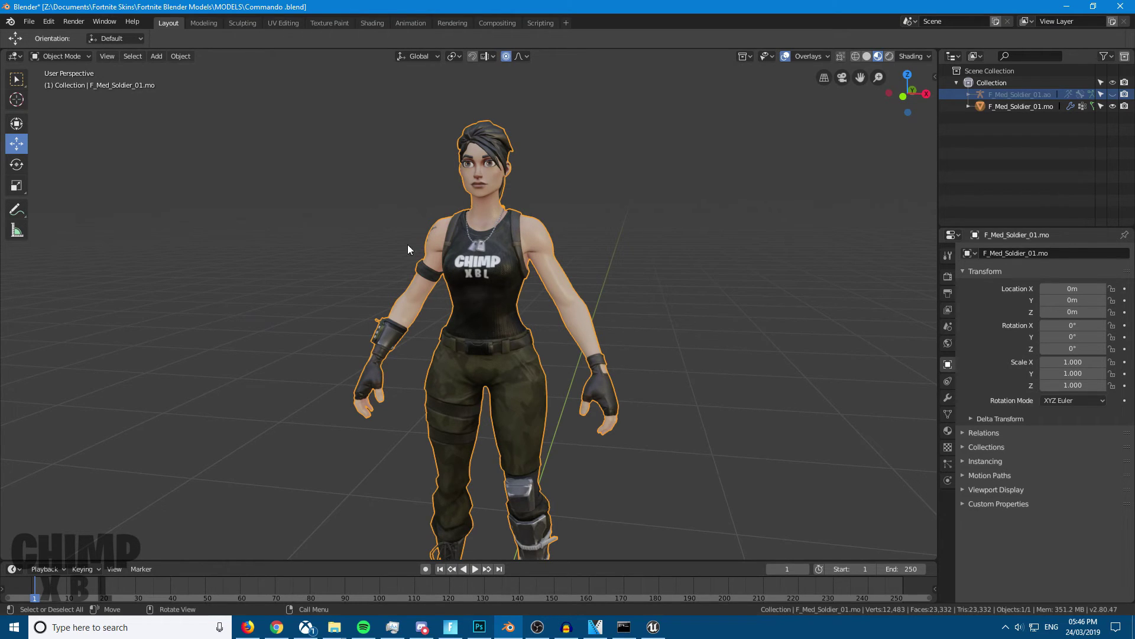
scroll(431, 251, "down", 3)
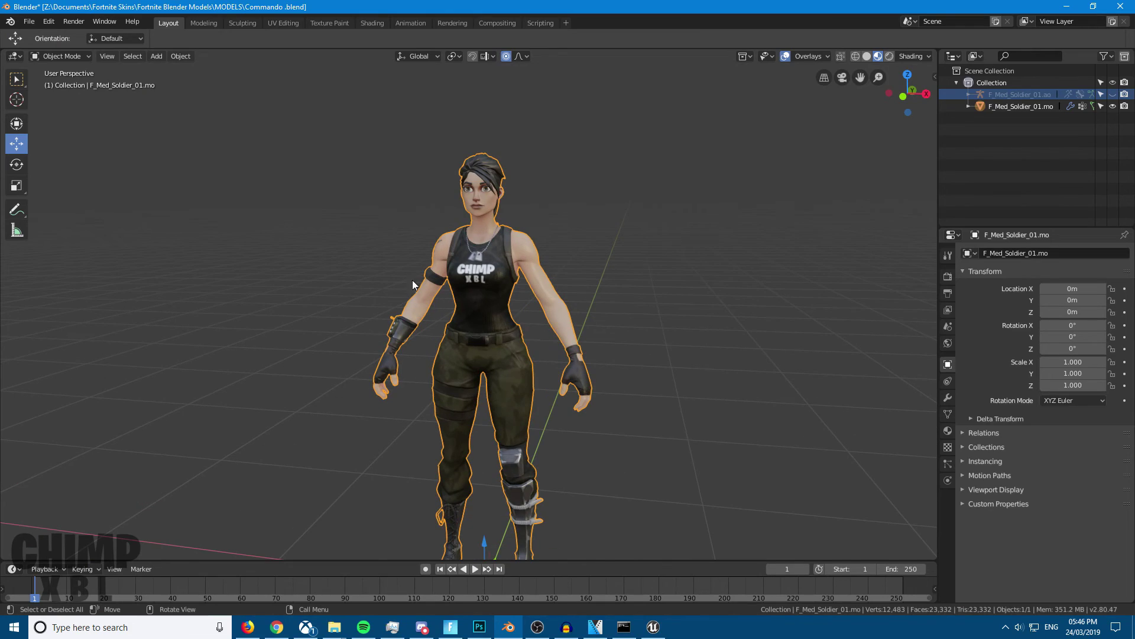
middle_click_drag(311, 310, 637, 298)
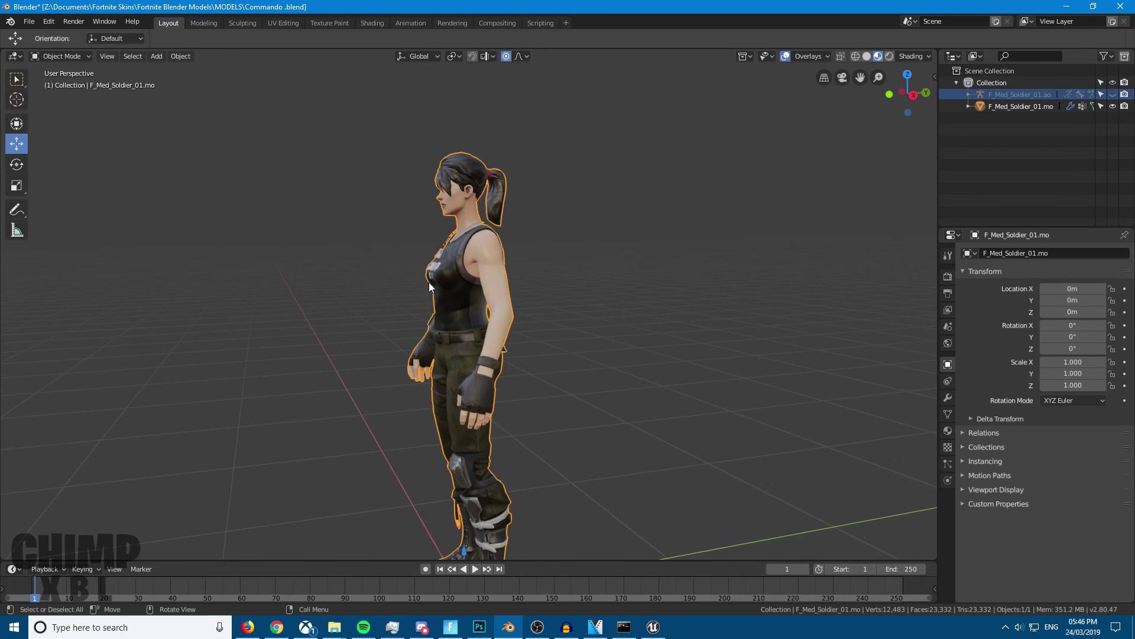
middle_click_drag(429, 287, 422, 278)
middle_click_drag(343, 283, 512, 281)
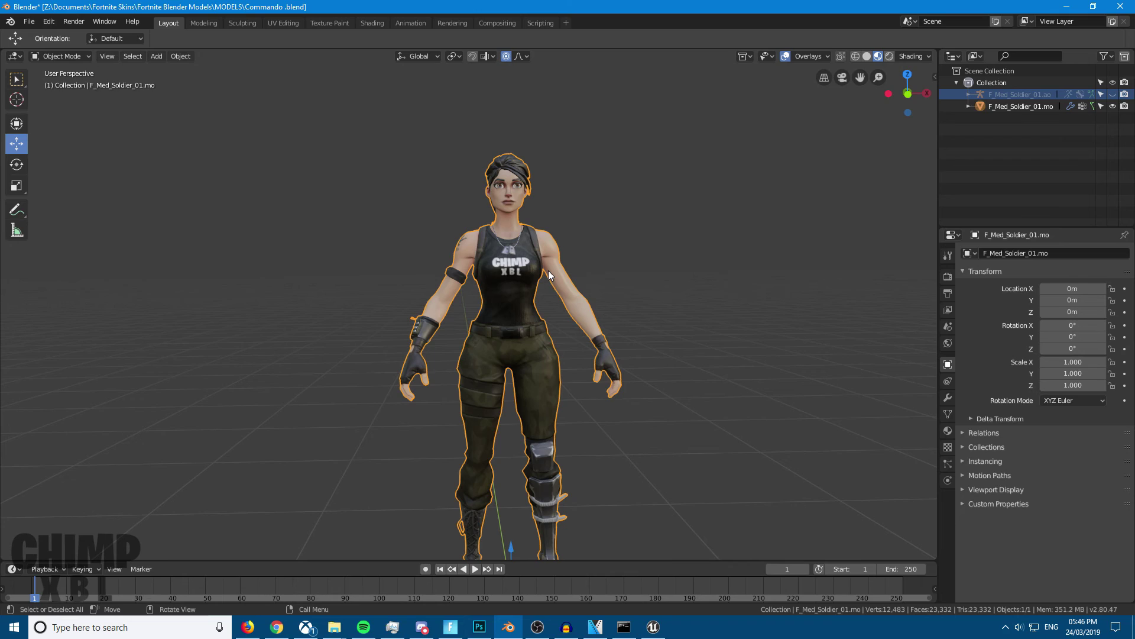